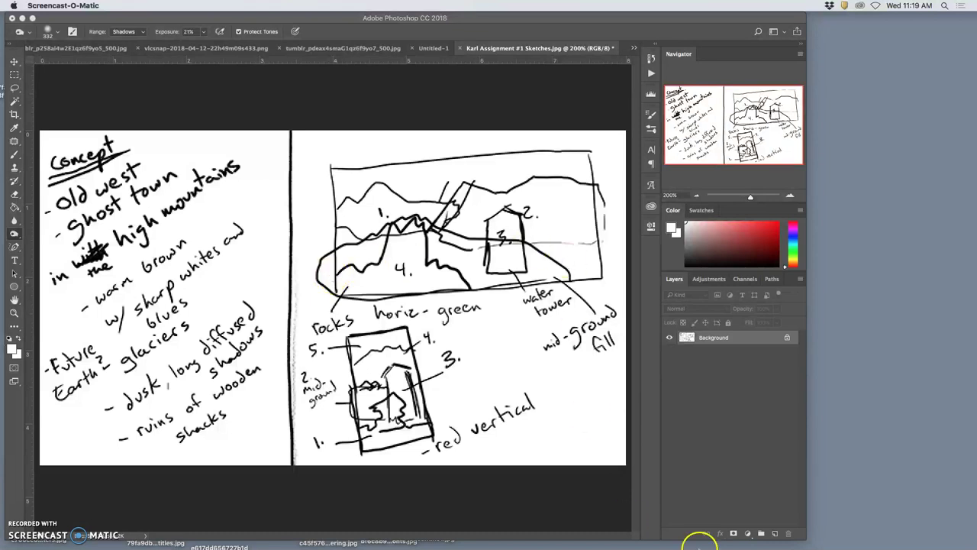
# Paint a small black asterisk with a 7 px brush beside the bottom thumbnail sketch.
pyautogui.moveTo(697, 538)
pyautogui.click(18, 157)
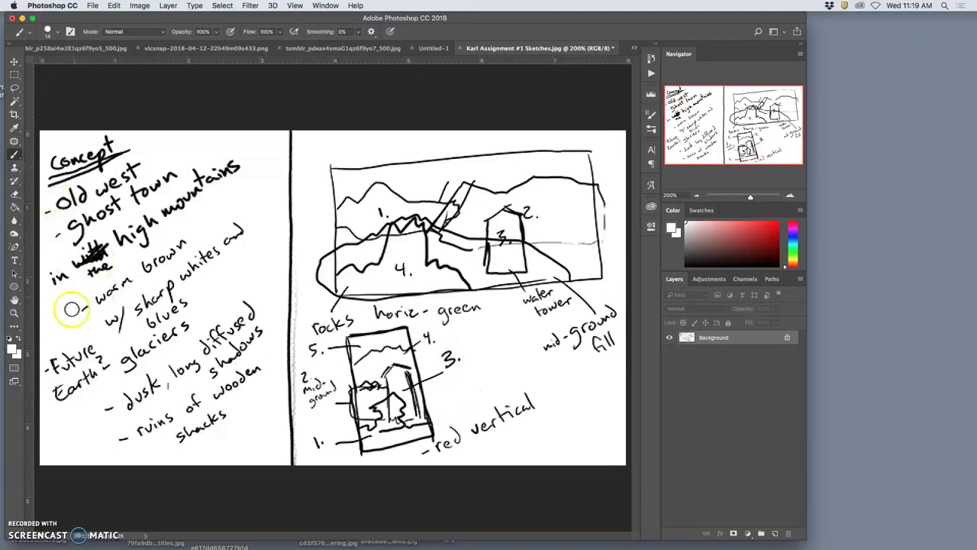
pyautogui.click(9, 337)
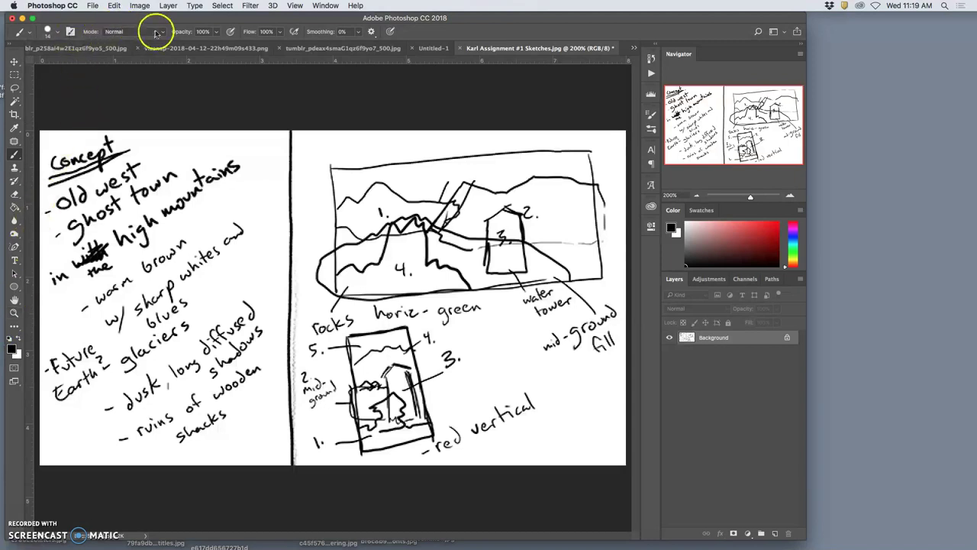
pyautogui.click(47, 32)
pyautogui.click(66, 66)
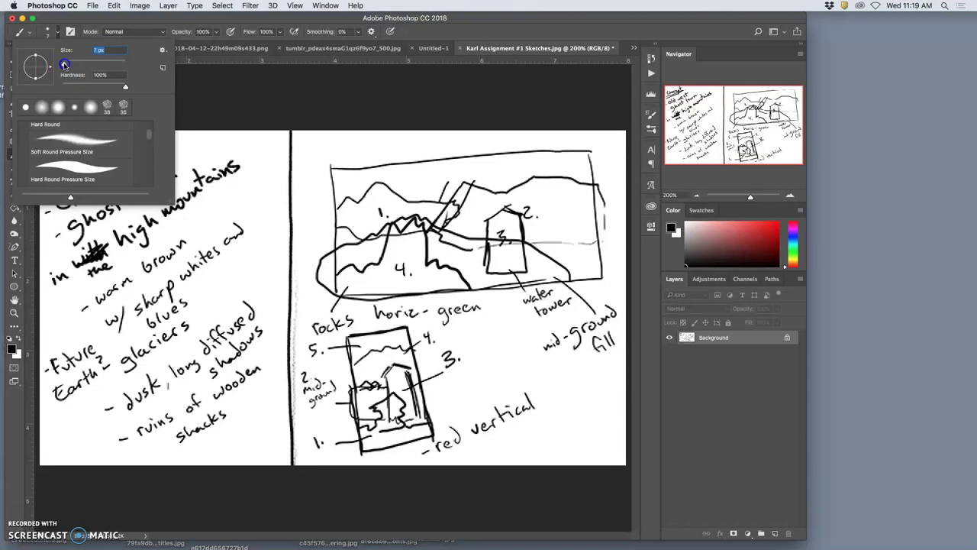
pyautogui.click(436, 410)
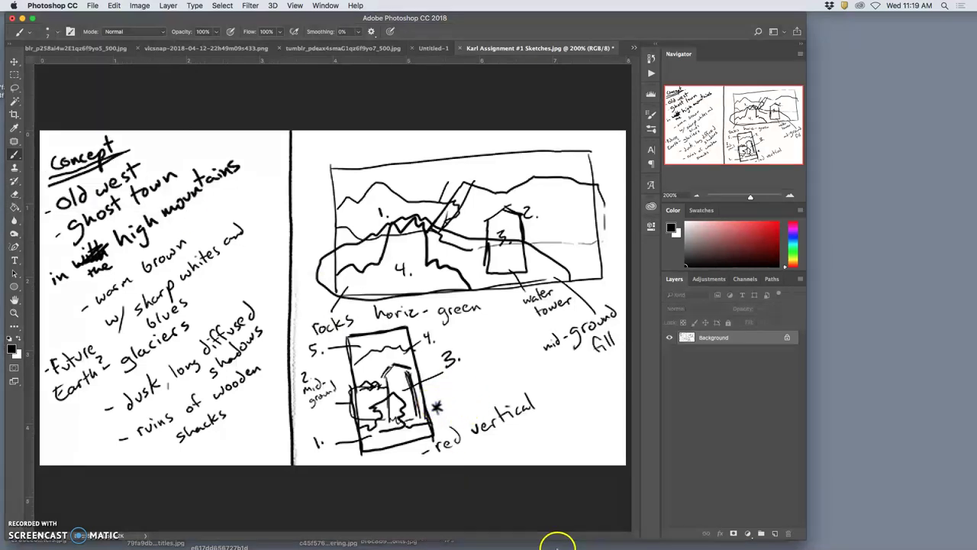
pyautogui.moveTo(593, 344); pyautogui.dragTo(591, 351)
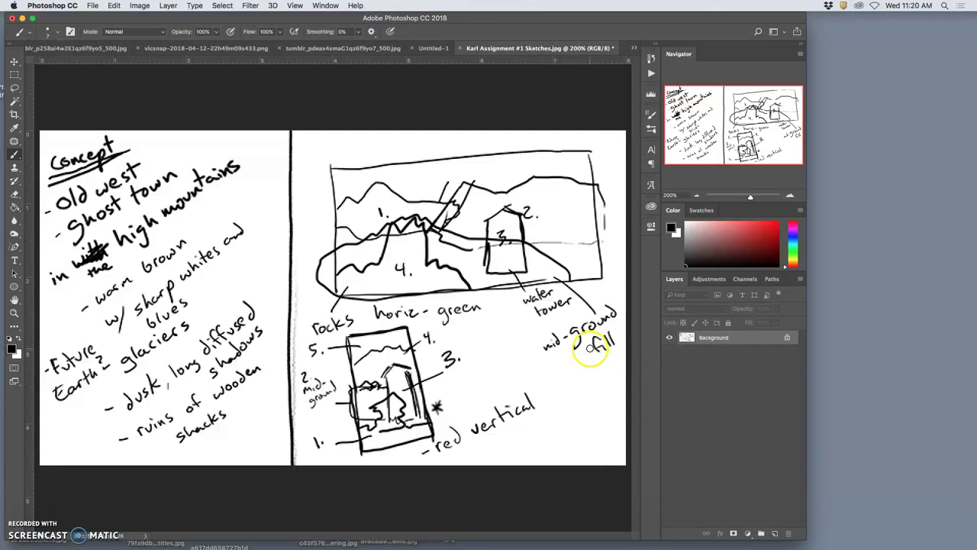
# Save a copy ending in 'First Sketches' as a quality-12 JPEG on the Desktop.
pyautogui.click(92, 6)
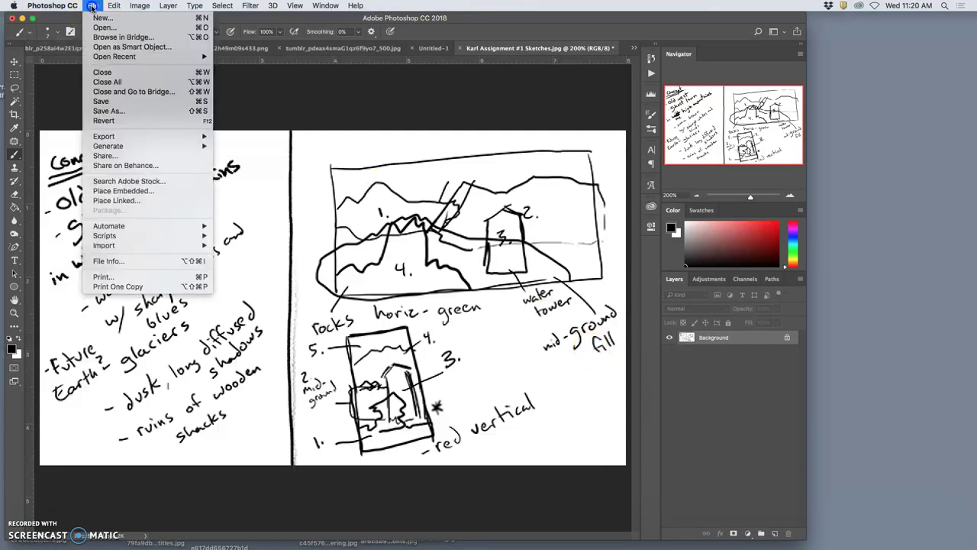
pyautogui.click(102, 101)
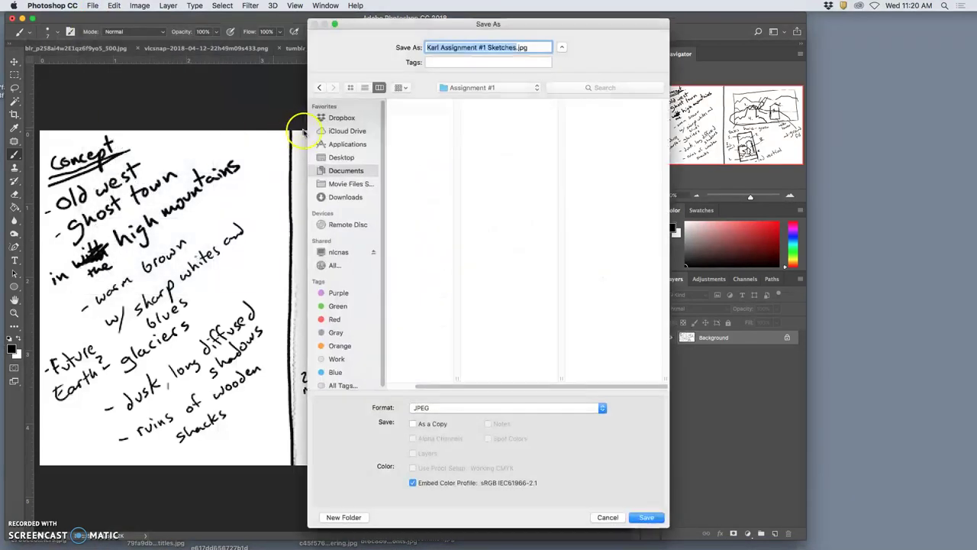
pyautogui.click(513, 47)
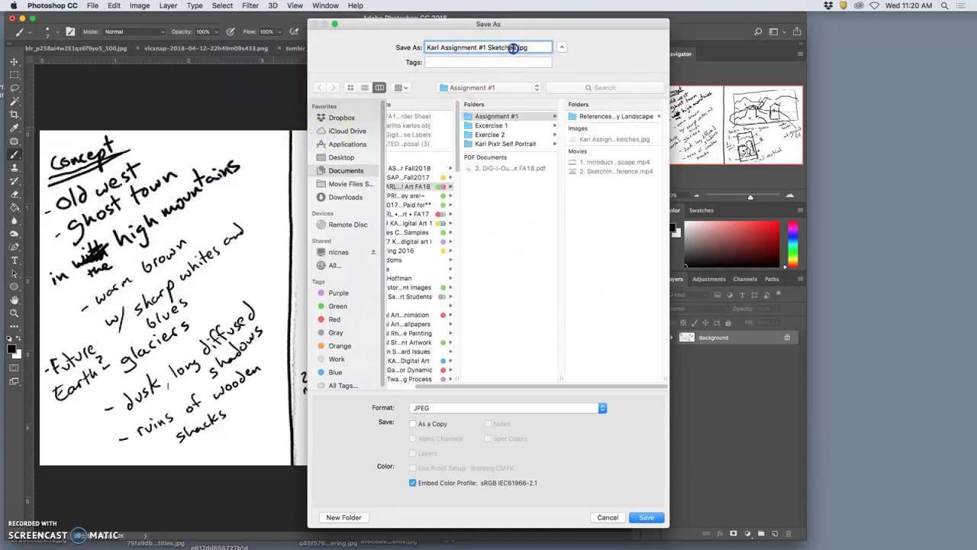
pyautogui.doubleClick(488, 47)
pyautogui.press('BackSpace')
pyautogui.click(648, 518)
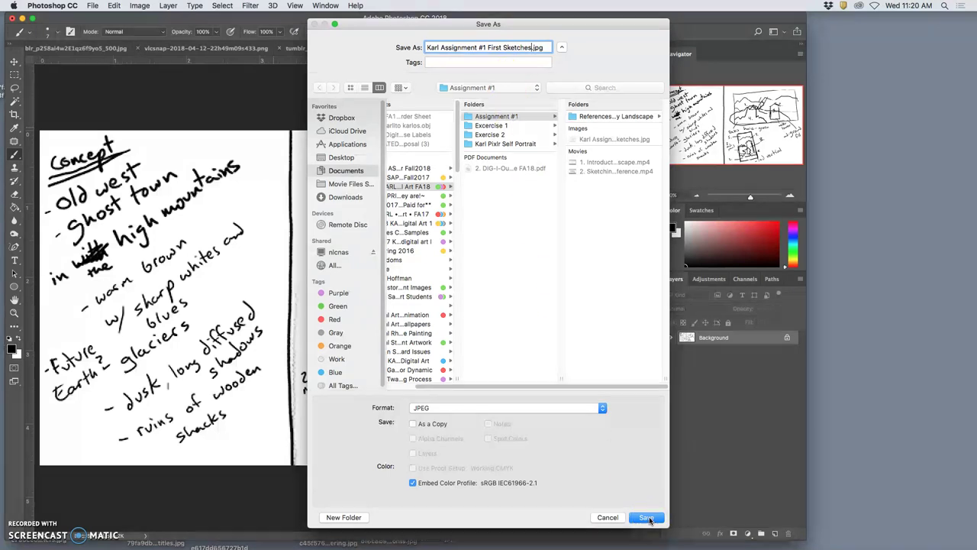
pyautogui.press('super+shift+d')
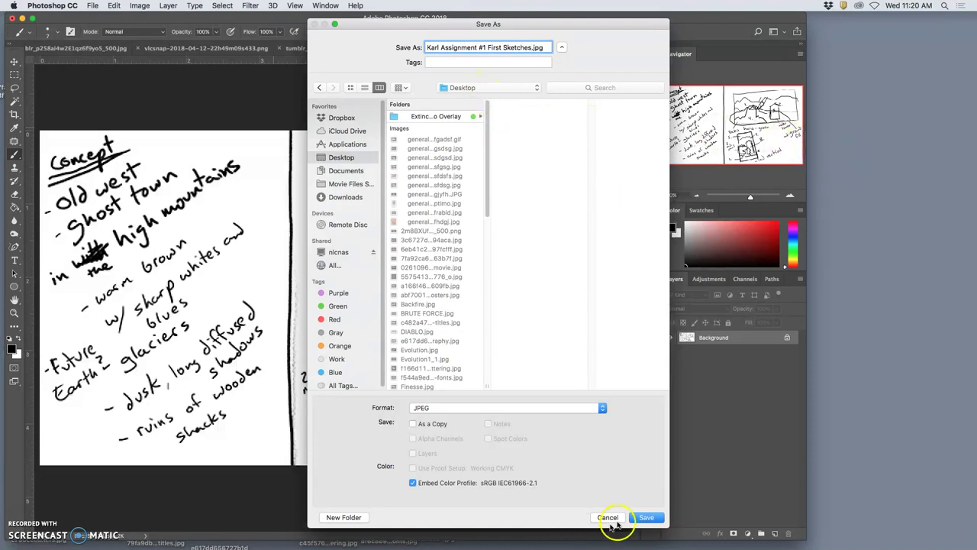
pyautogui.click(645, 518)
pyautogui.click(548, 205)
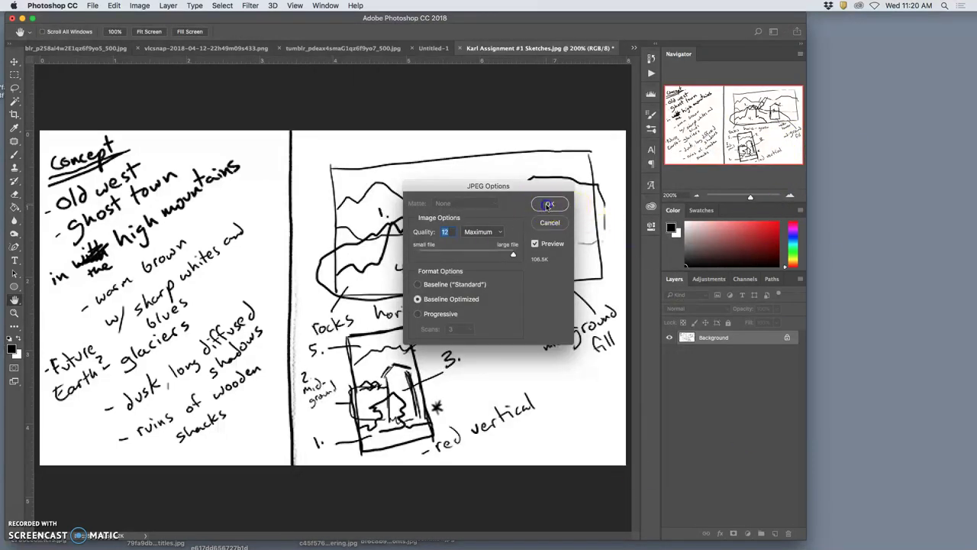
pyautogui.press('b')
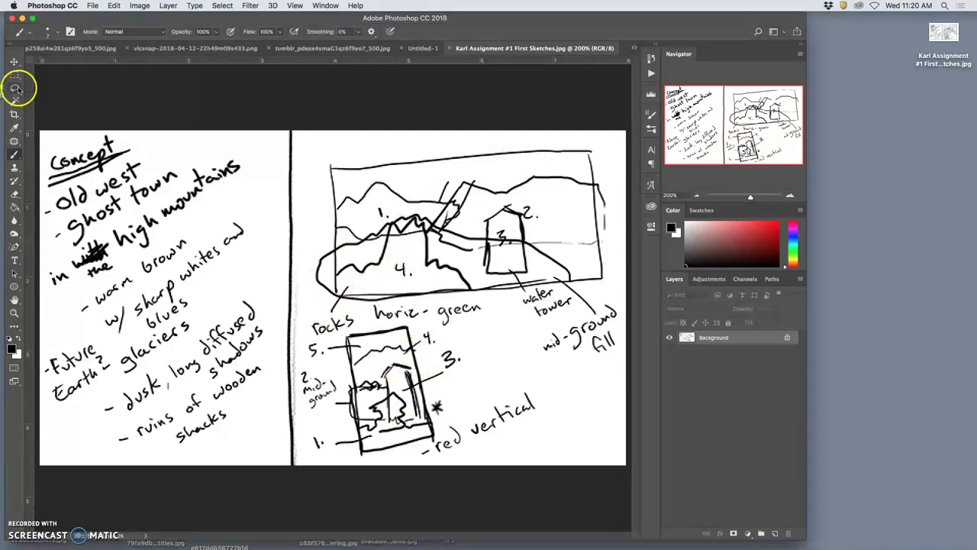
# Crop to the tall bottom thumbnail, rotating slightly to straighten it, and commit the crop.
pyautogui.click(14, 114)
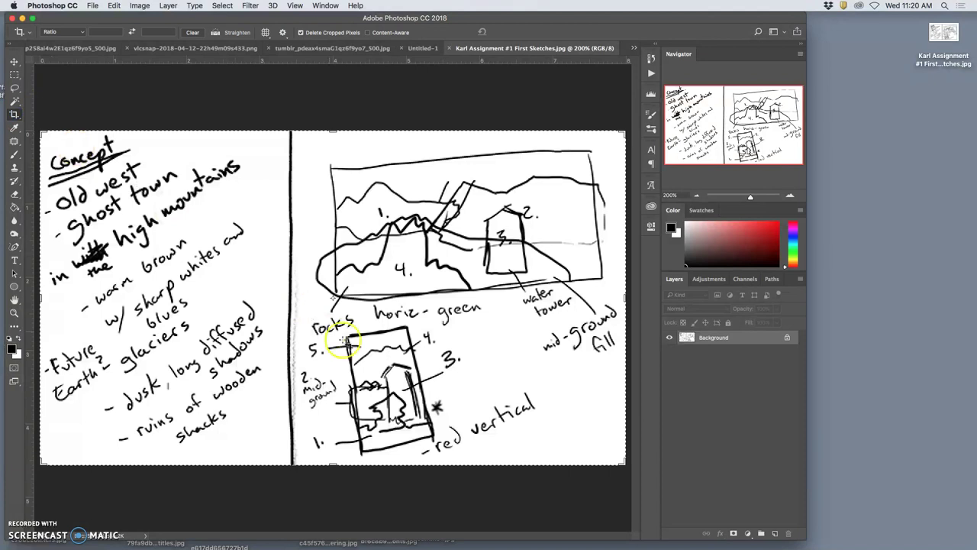
pyautogui.moveTo(623, 131); pyautogui.dragTo(552, 207)
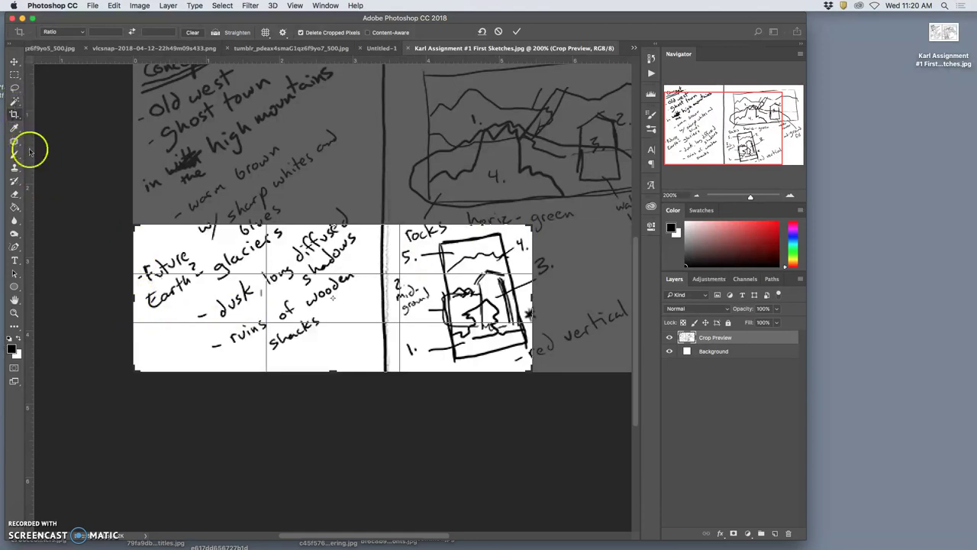
pyautogui.moveTo(133, 300); pyautogui.dragTo(287, 305)
pyautogui.click(350, 238)
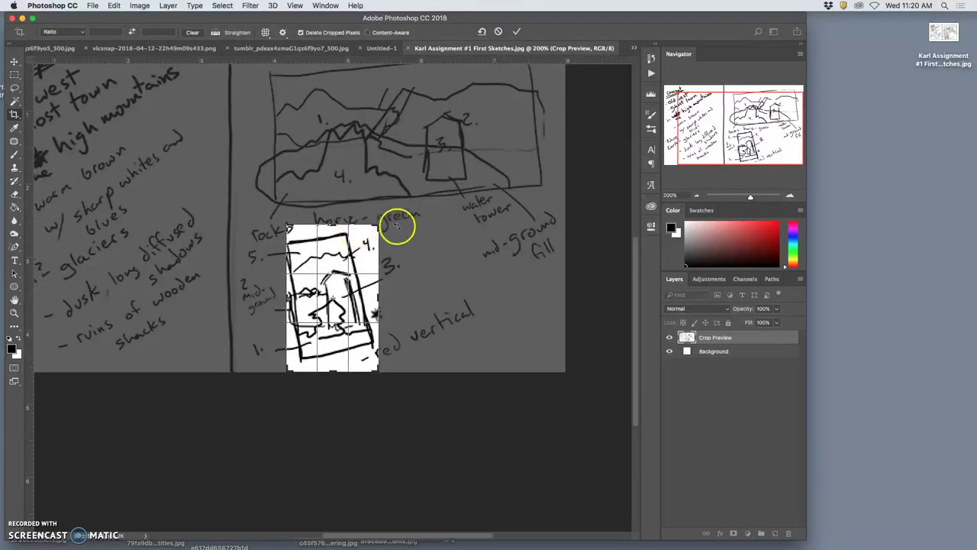
pyautogui.moveTo(389, 220); pyautogui.dragTo(370, 237)
pyautogui.moveTo(371, 358); pyautogui.dragTo(372, 356)
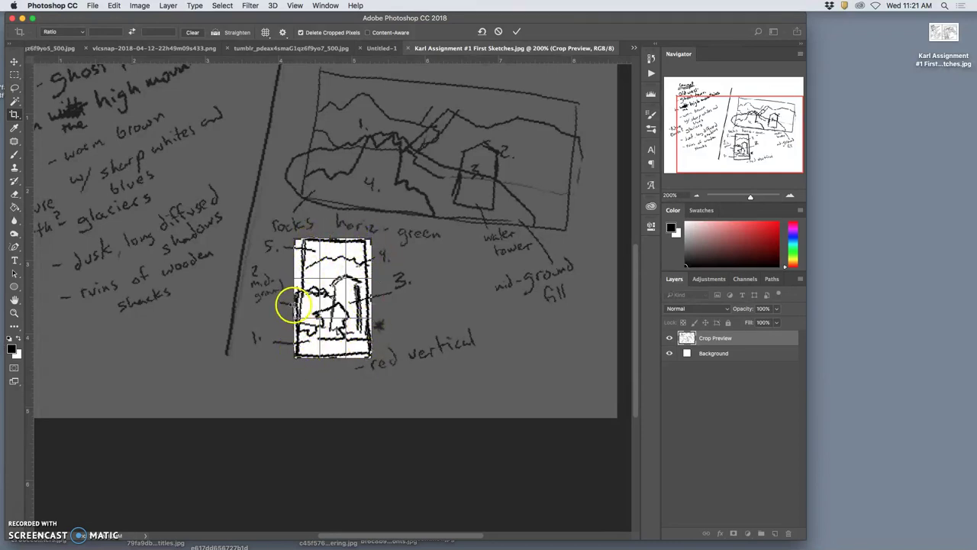
pyautogui.moveTo(293, 305)
pyautogui.mouseDown()
pyautogui.moveTo(294, 329)
pyautogui.moveTo(292, 291)
pyautogui.moveTo(324, 278)
pyautogui.moveTo(297, 299)
pyautogui.mouseUp()
pyautogui.click(330, 284)
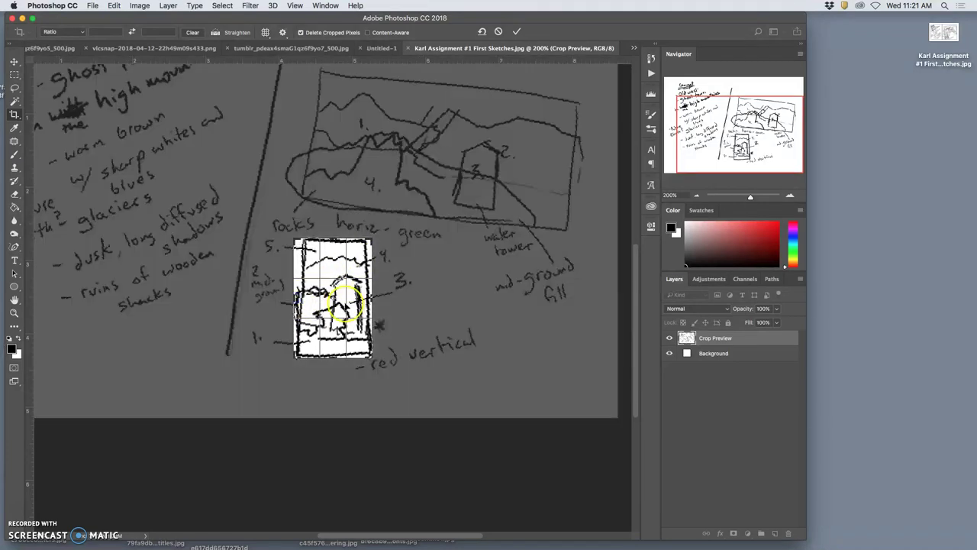
pyautogui.doubleClick(348, 305)
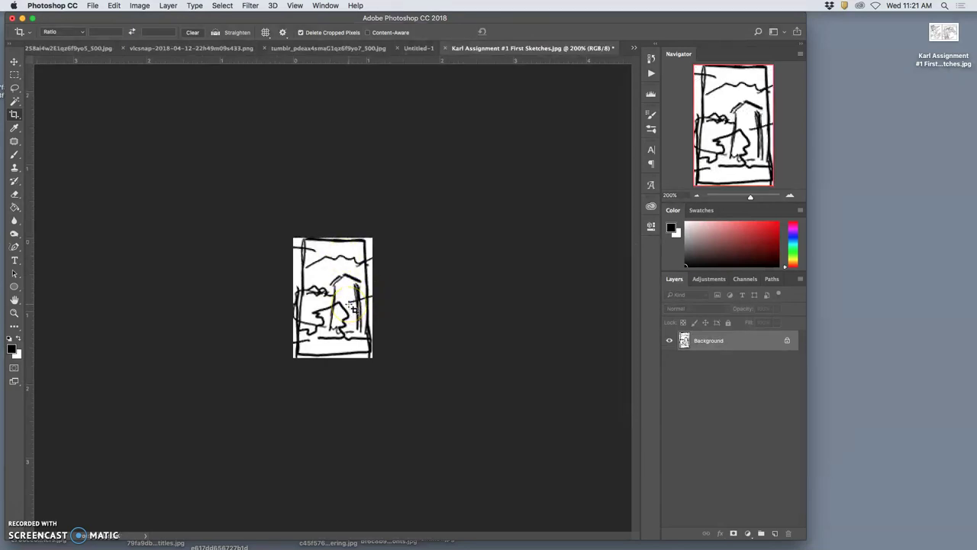
# In Image Size, enter 350 pixels/inch with resampling on and proportions linked, giving 379 × 574 px.
pyautogui.click(395, 205)
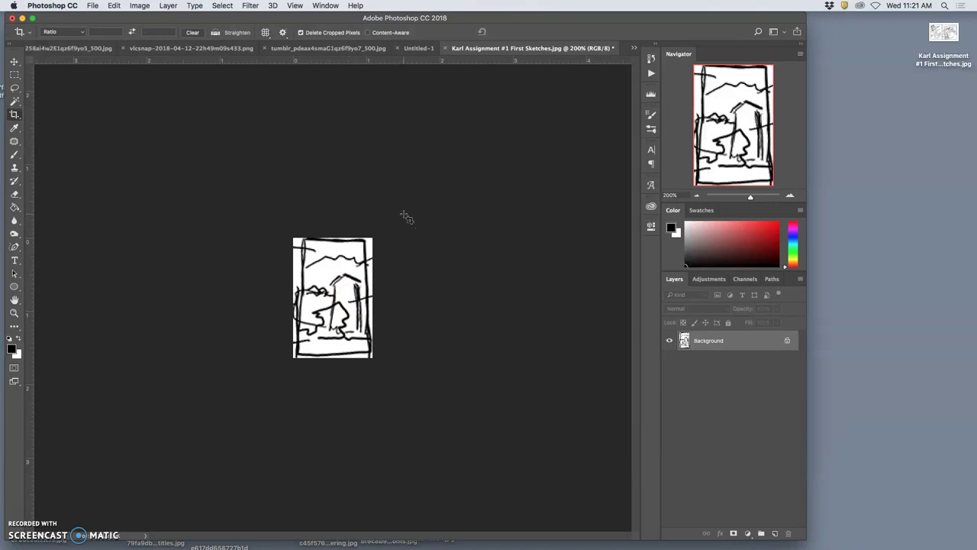
pyautogui.click(140, 6)
pyautogui.click(158, 84)
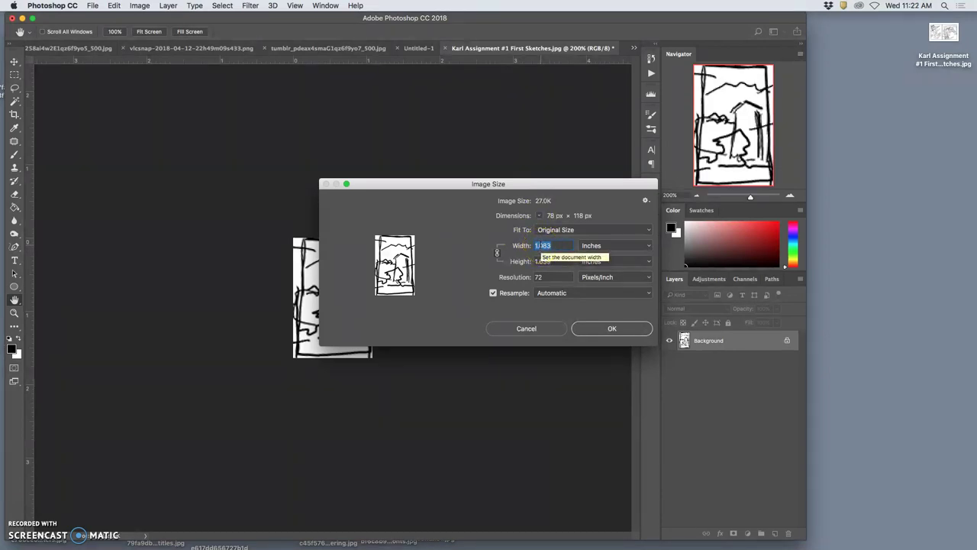
pyautogui.click(494, 293)
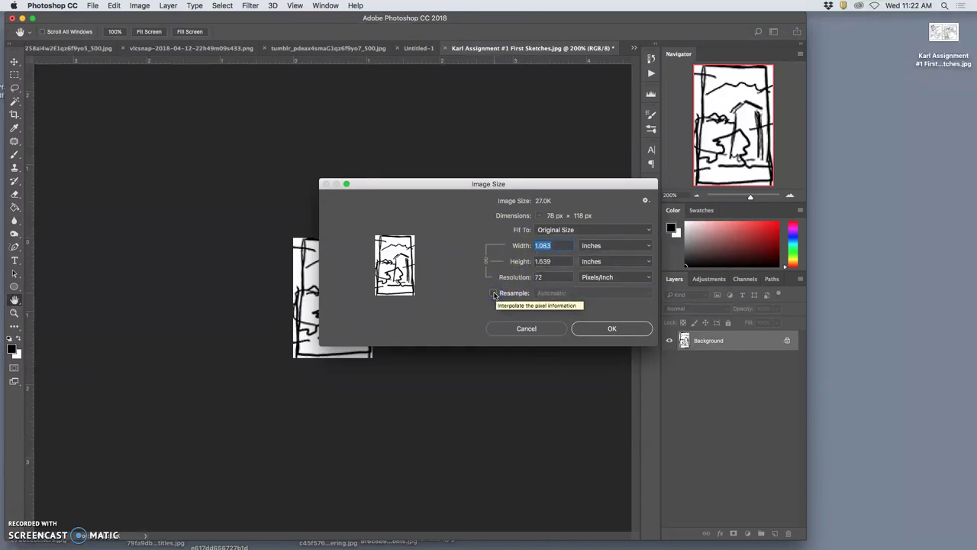
pyautogui.click(494, 293)
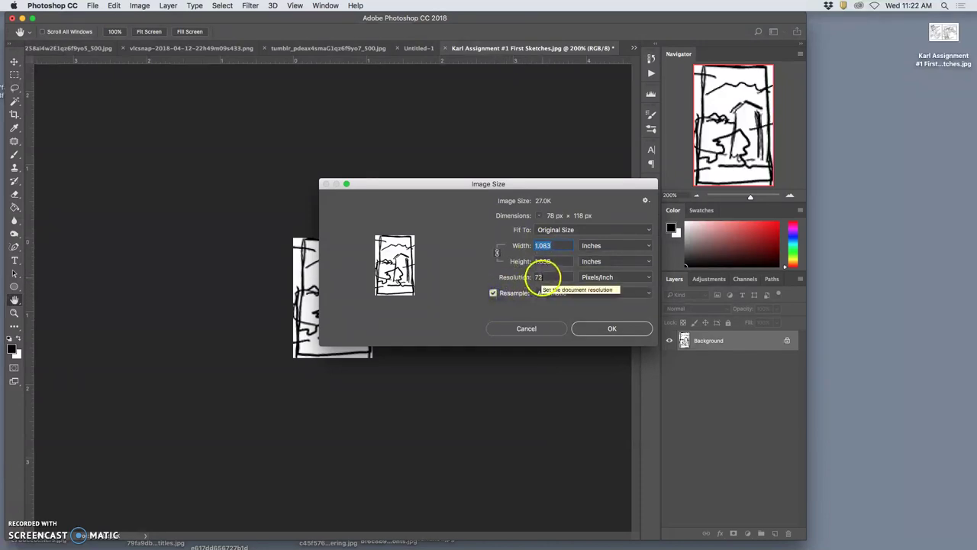
pyautogui.moveTo(548, 276); pyautogui.dragTo(526, 279)
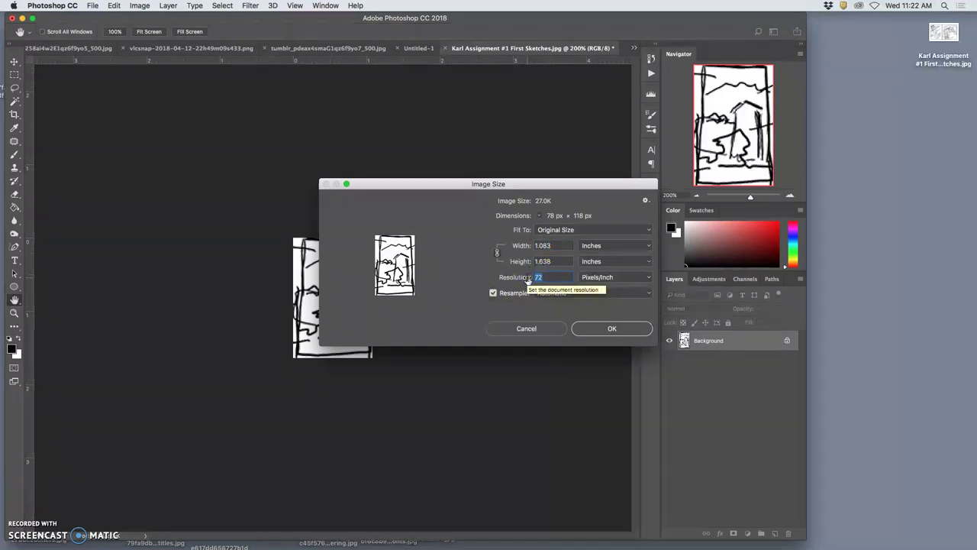
pyautogui.click(494, 293)
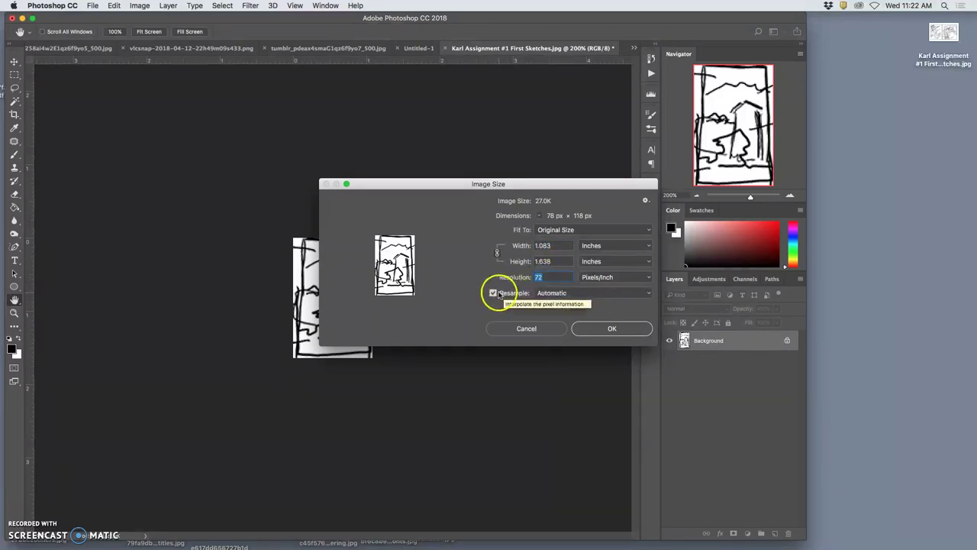
pyautogui.click(494, 294)
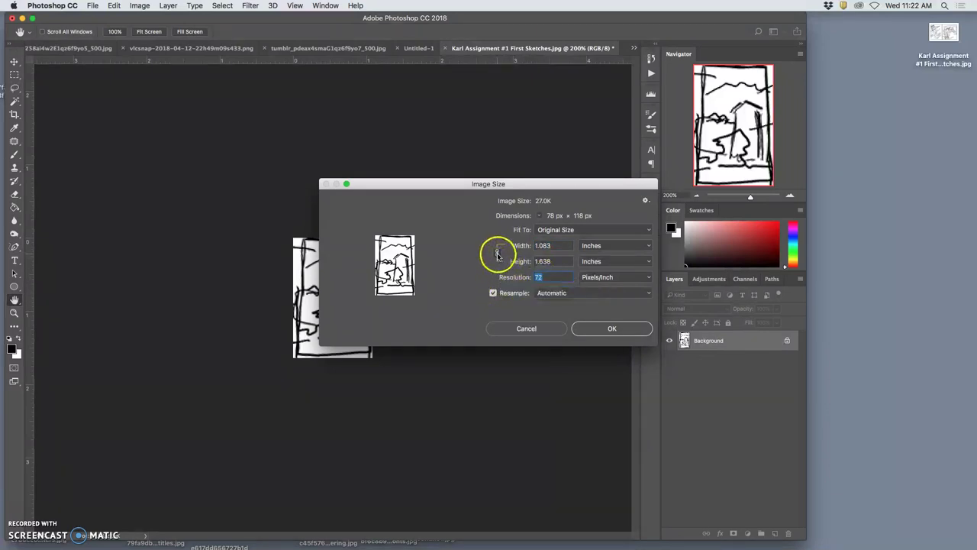
pyautogui.click(497, 254)
pyautogui.click(497, 254)
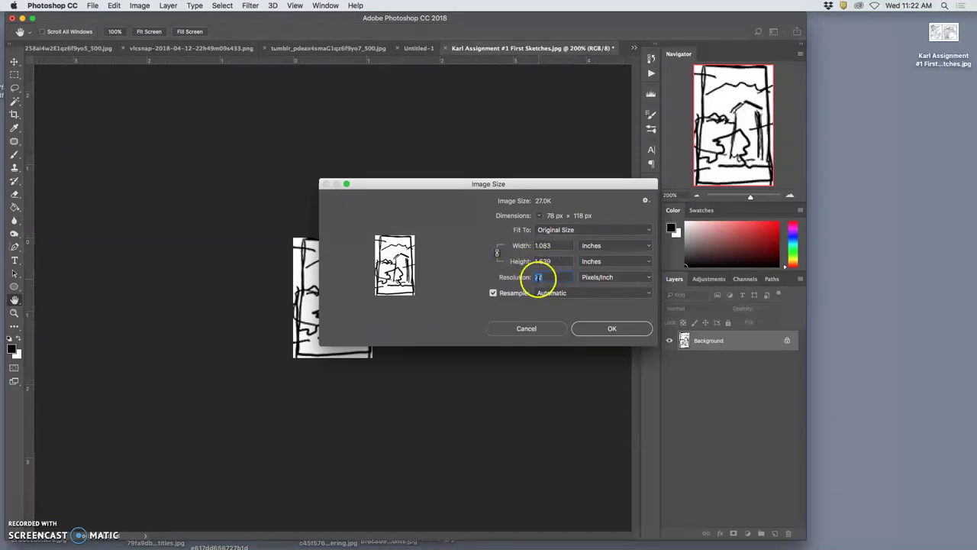
pyautogui.click(549, 278)
pyautogui.write('350')
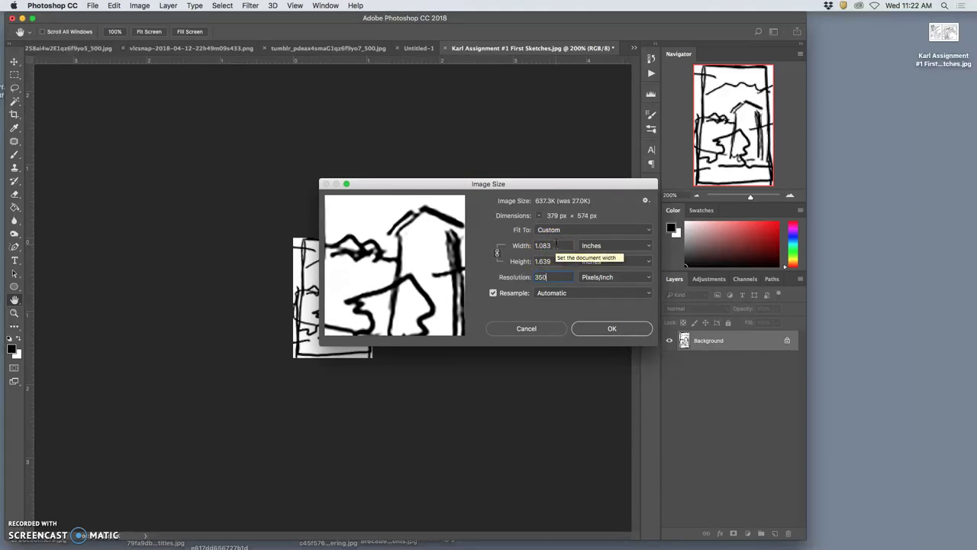
# Set the image size to 9.254 × 14 inches at 350 pixels/inch, making 3239 × 4900 px.
pyautogui.moveTo(556, 245); pyautogui.dragTo(536, 245)
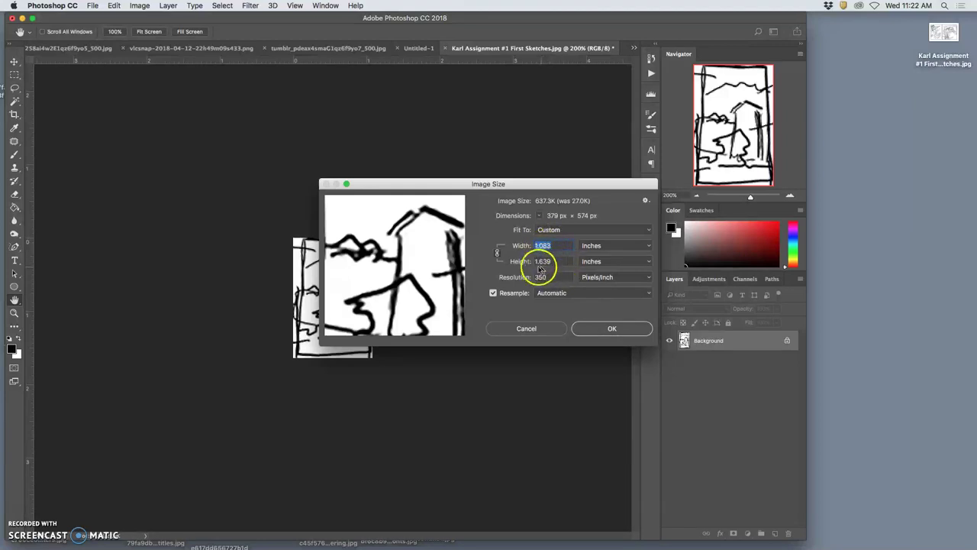
pyautogui.click(542, 262)
pyautogui.moveTo(547, 264); pyautogui.dragTo(522, 263)
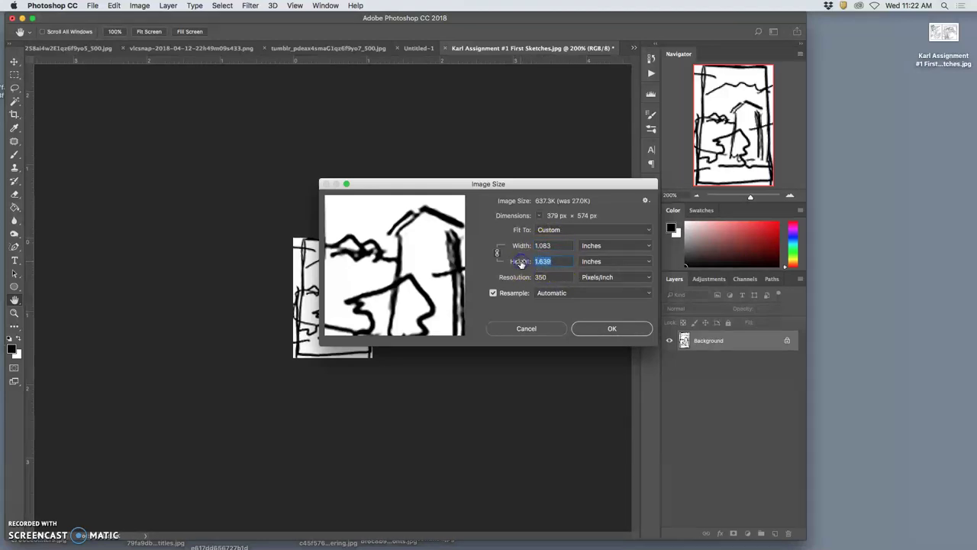
pyautogui.write('14')
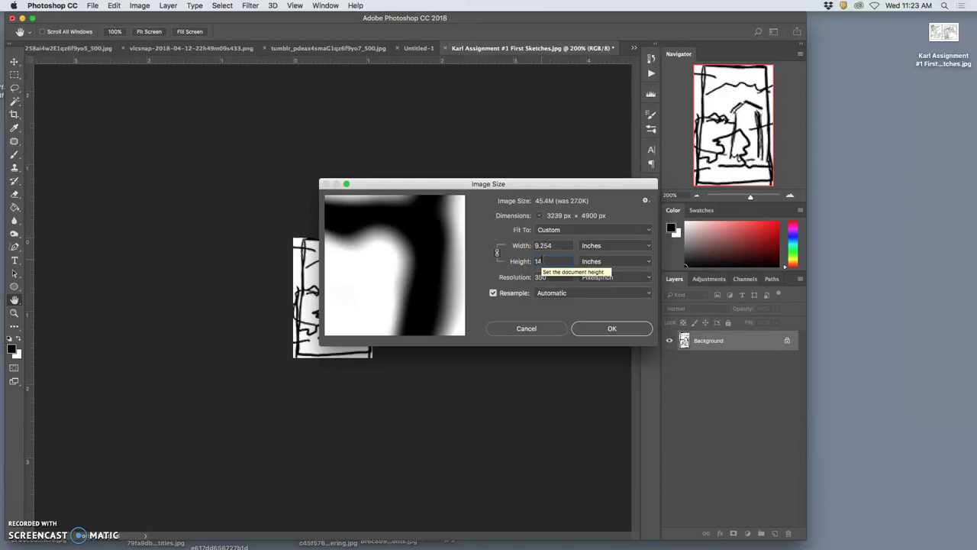
pyautogui.click(546, 260)
pyautogui.doubleClick(534, 245)
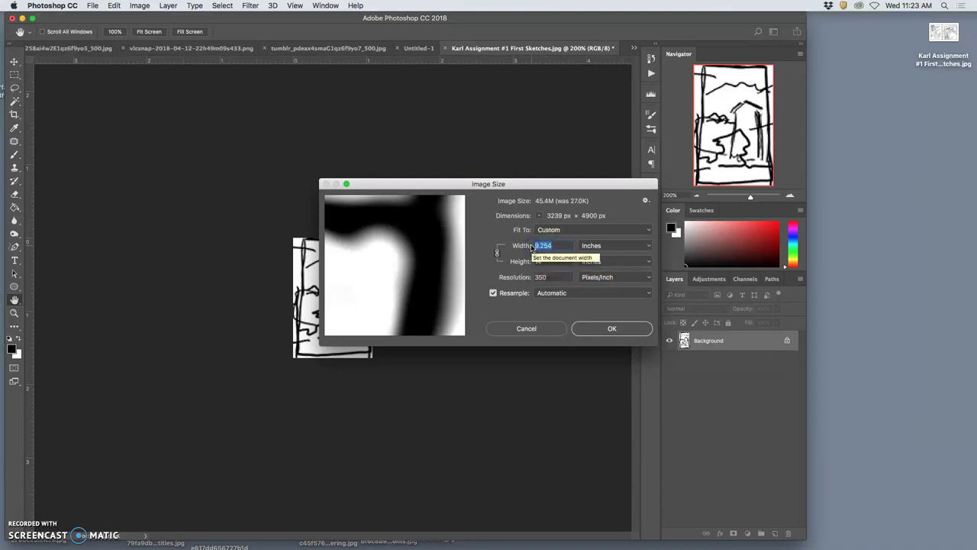
pyautogui.write('11')
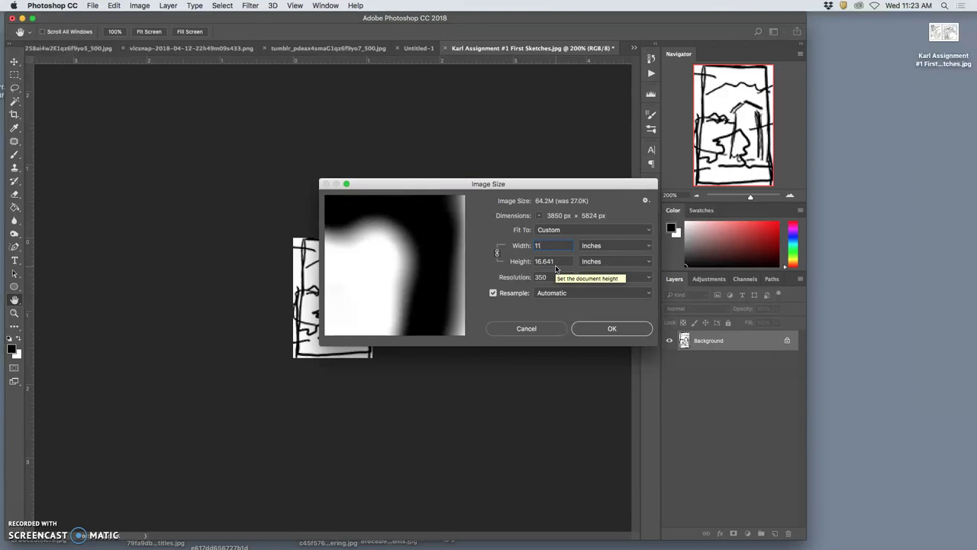
pyautogui.click(555, 259)
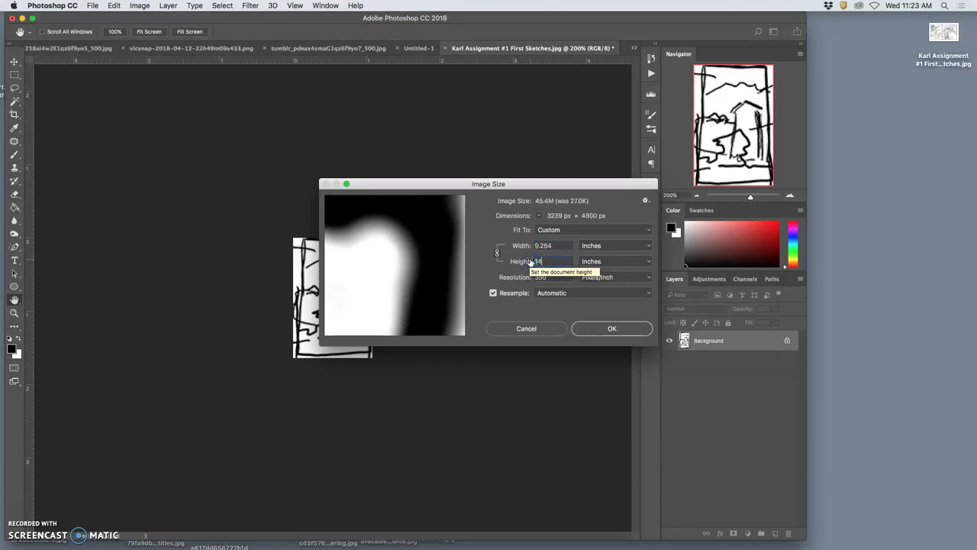
pyautogui.click(556, 262)
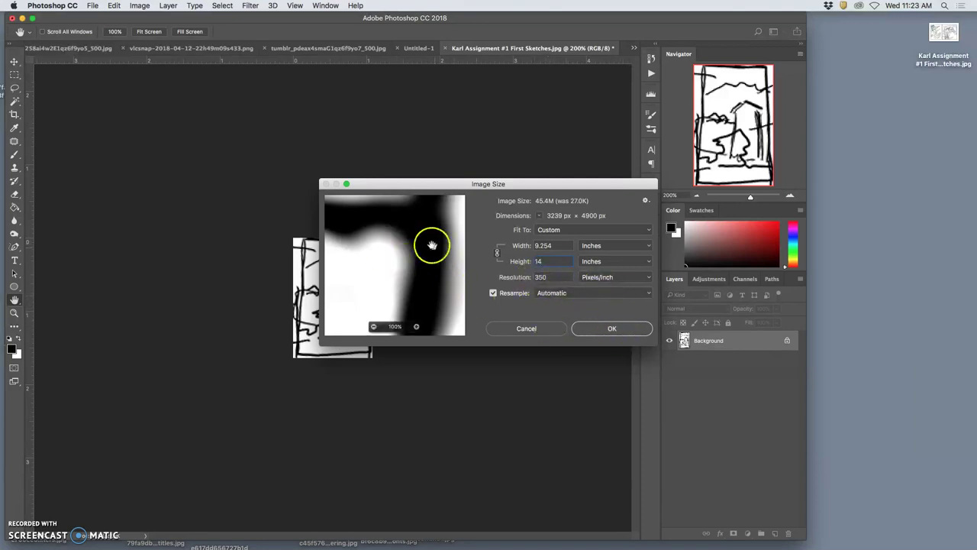
pyautogui.moveTo(389, 262)
pyautogui.mouseDown()
pyautogui.moveTo(417, 254)
pyautogui.moveTo(388, 246)
pyautogui.moveTo(391, 260)
pyautogui.mouseUp()
pyautogui.click(403, 252)
# Apply the 3239 × 4900 px resize, zoom out to the whole sketch, and select the Background layer.
pyautogui.click(626, 328)
pyautogui.press('c')
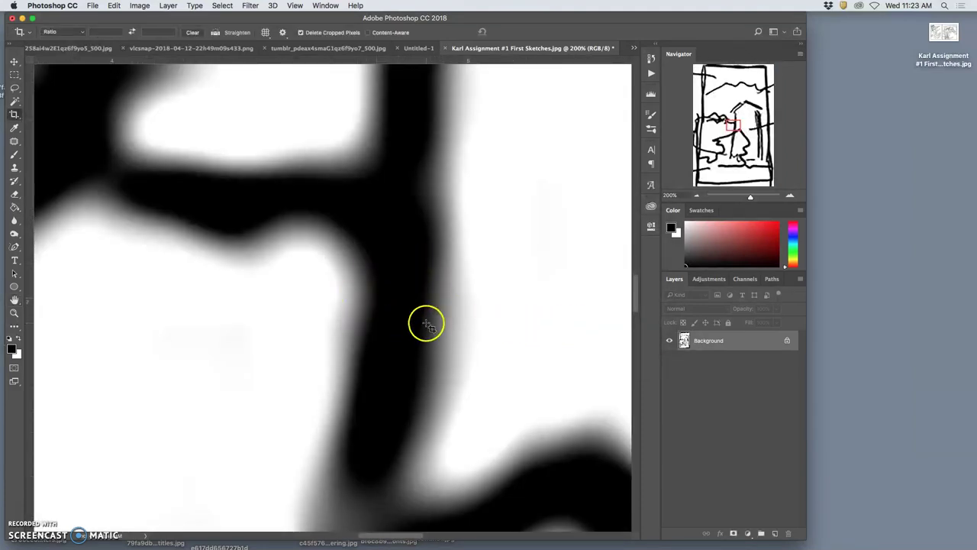
pyautogui.press('super+minus')
pyautogui.press('super+minus')
pyautogui.press('super+minus')
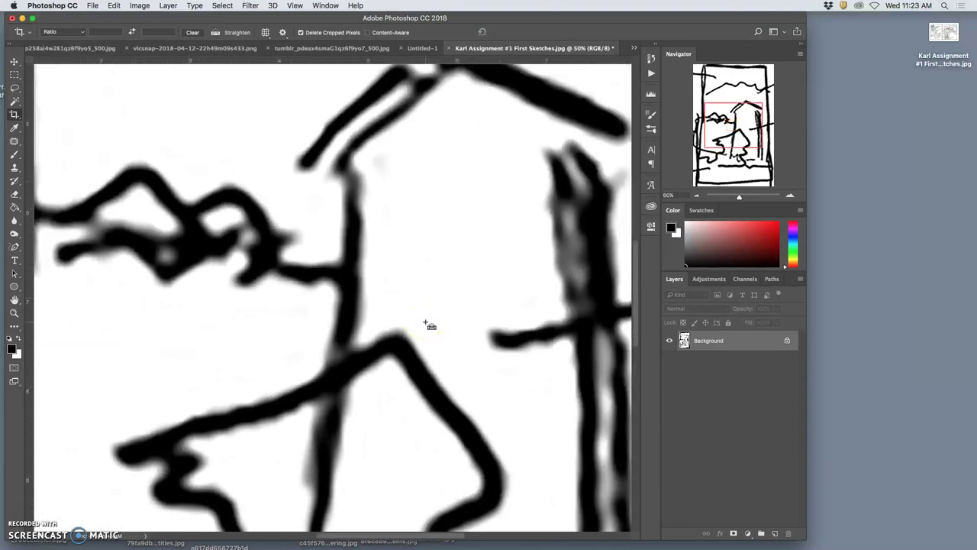
pyautogui.press('super+minus')
pyautogui.press('super+minus')
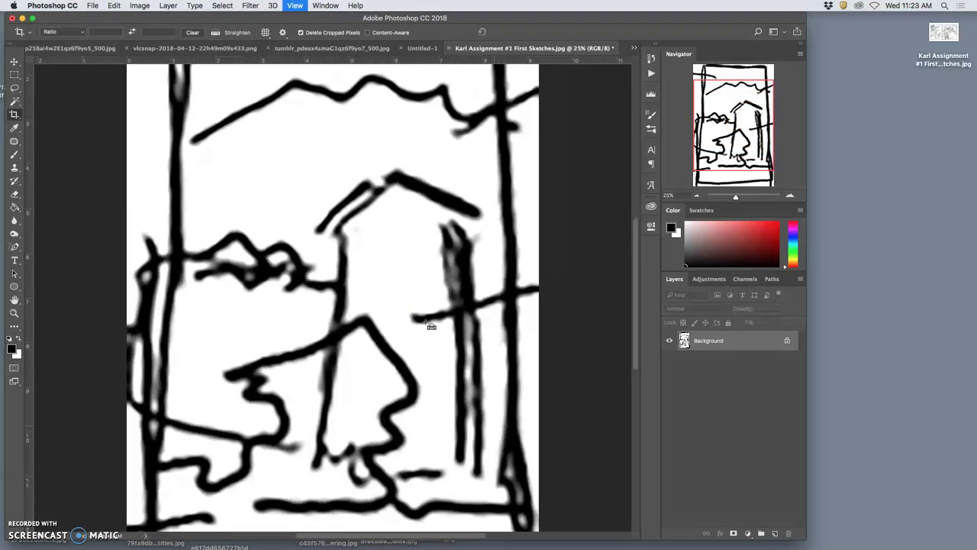
pyautogui.press('super+minus')
pyautogui.click(410, 304)
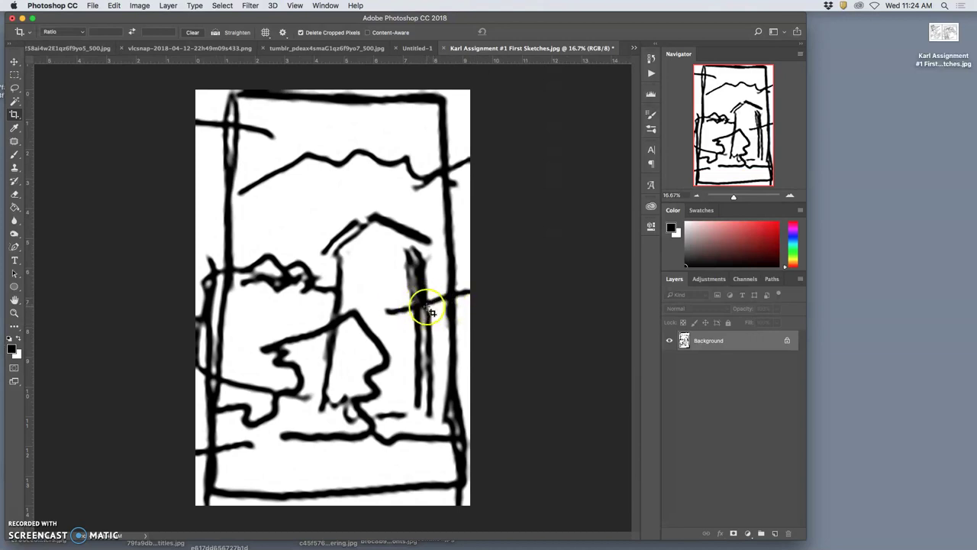
pyautogui.press('super+minus')
pyautogui.press('super+minus')
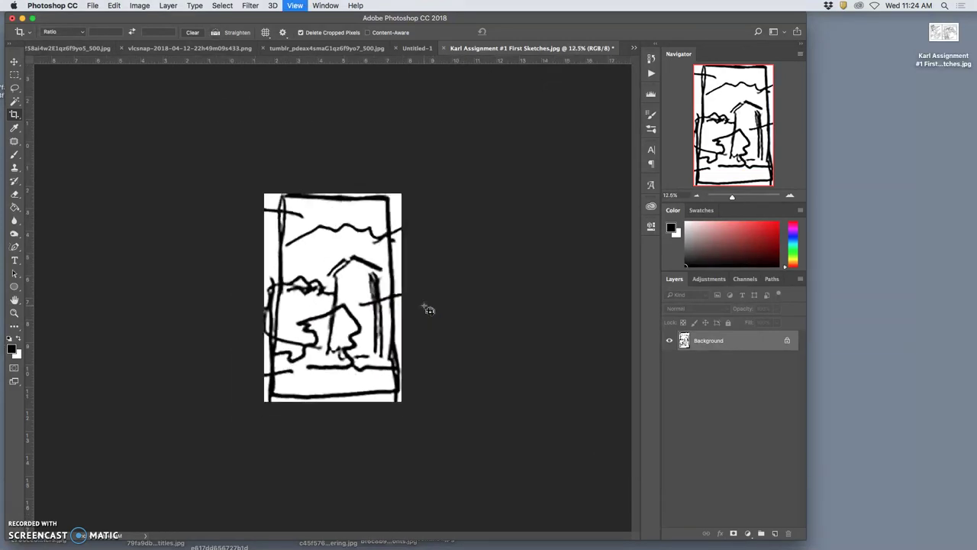
pyautogui.click(338, 323)
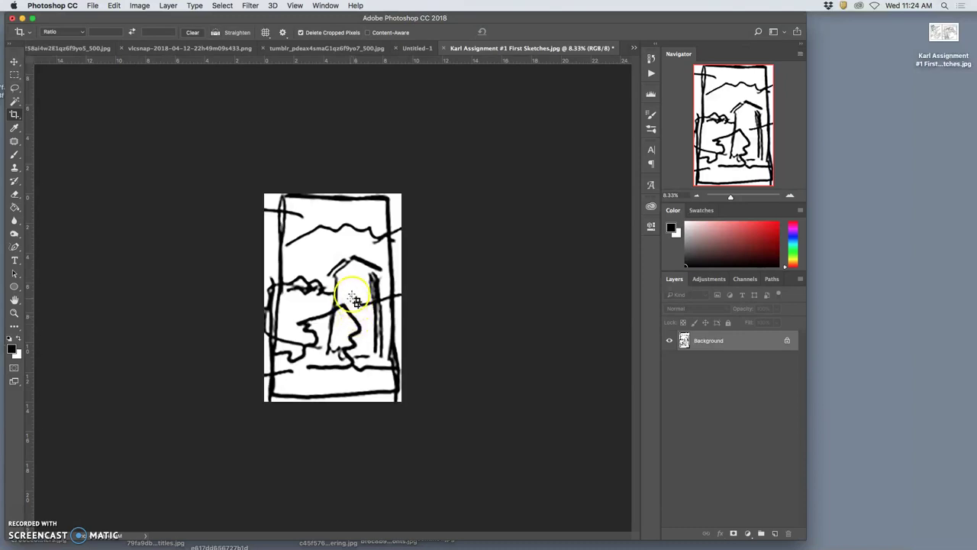
pyautogui.click(746, 344)
# Select all and skew the sketch's top corners outward so its frame lines stand upright.
pyautogui.press('super+a')
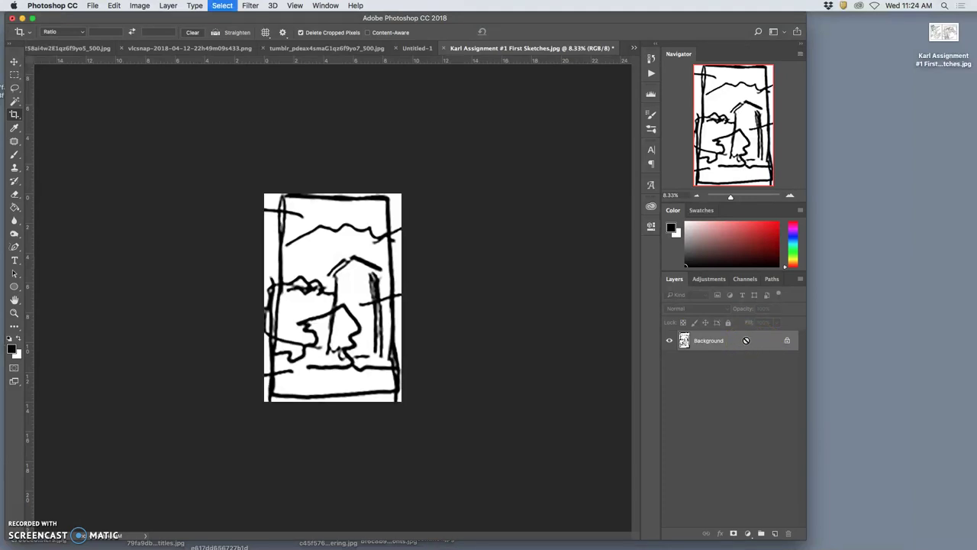
pyautogui.press('super+t')
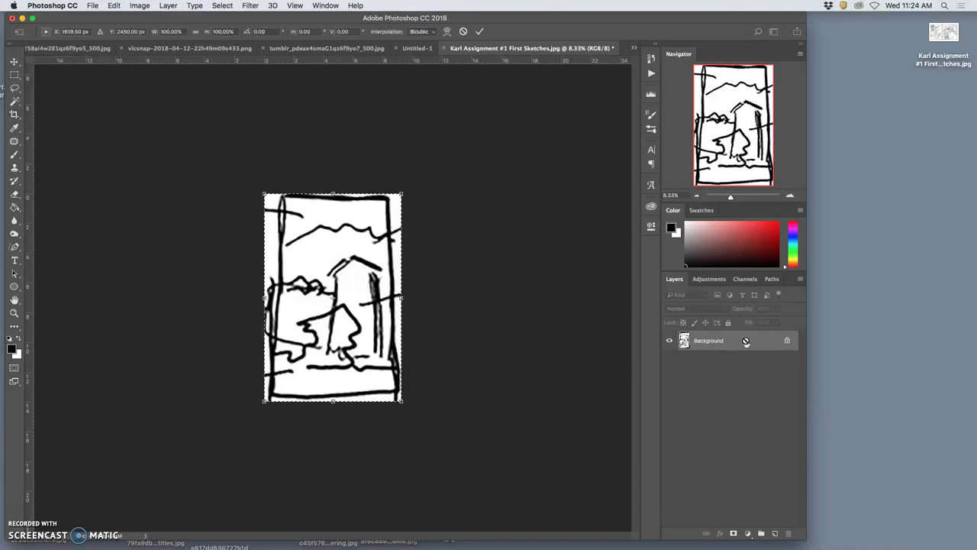
pyautogui.rightClick(355, 243)
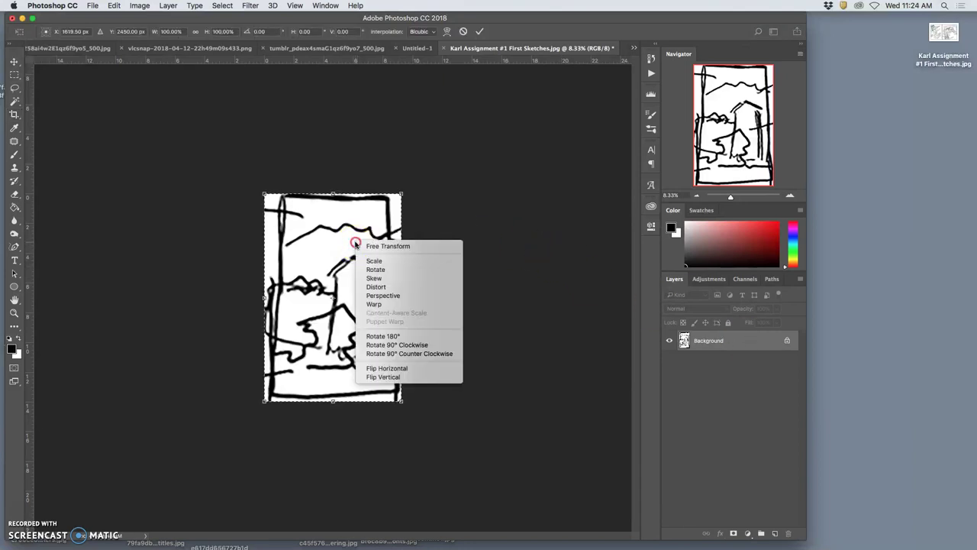
pyautogui.click(408, 214)
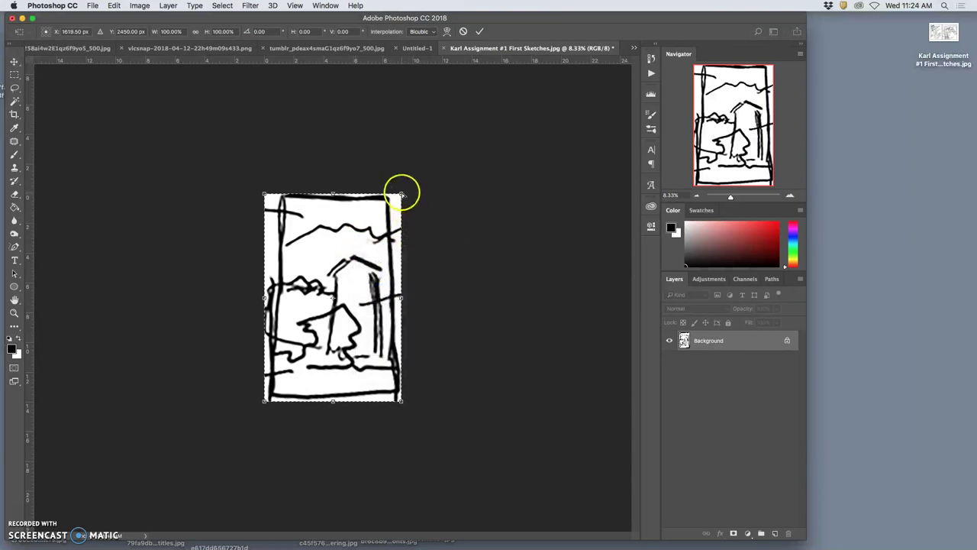
pyautogui.moveTo(401, 193); pyautogui.dragTo(412, 193)
pyautogui.click(298, 213)
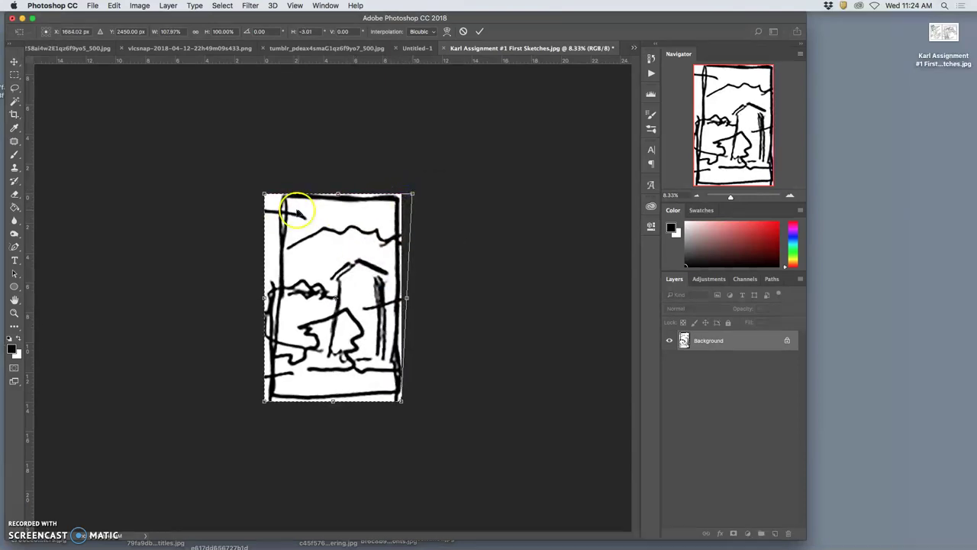
pyautogui.moveTo(265, 196); pyautogui.dragTo(249, 192)
pyautogui.moveTo(272, 400); pyautogui.dragTo(260, 405)
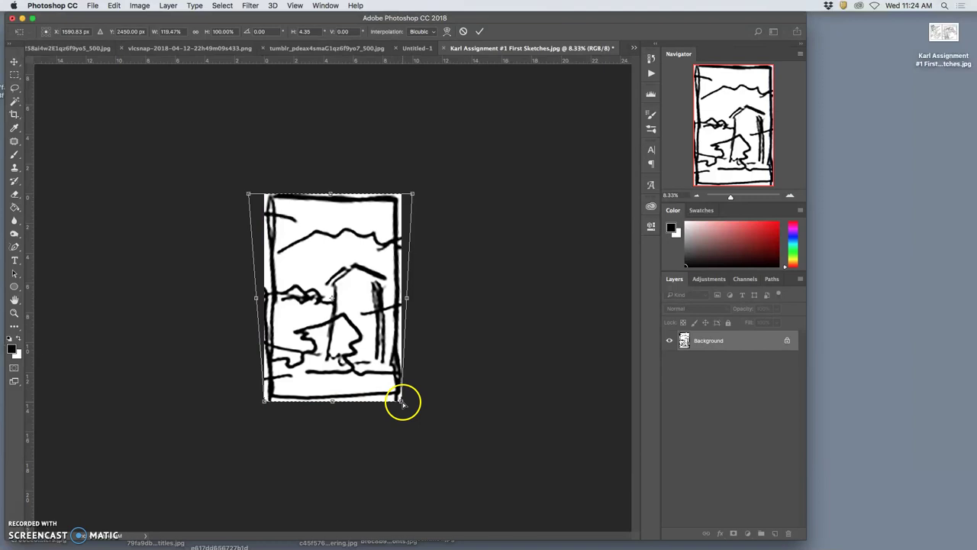
pyautogui.press('Return')
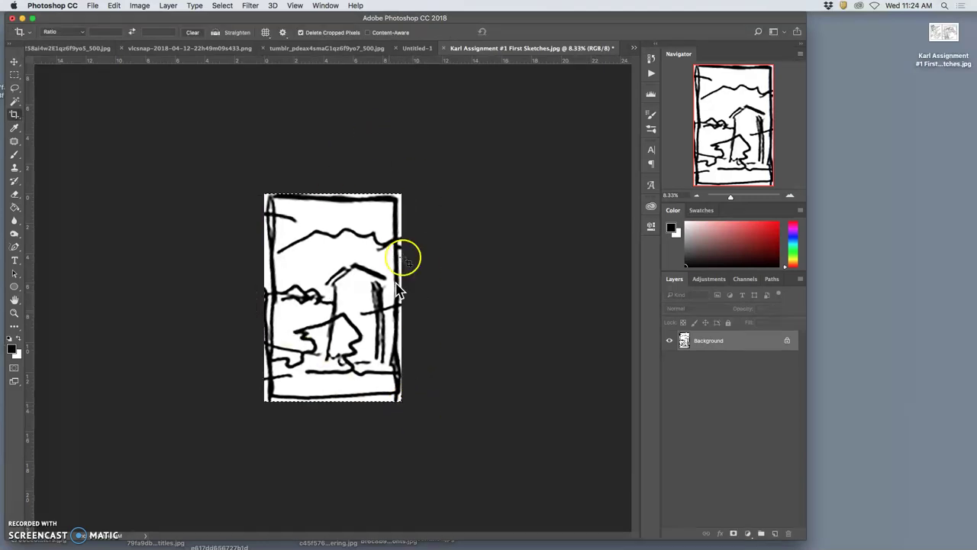
# Undo the accidental rotated crop by returning to the Free Transform state in History.
pyautogui.click(432, 355)
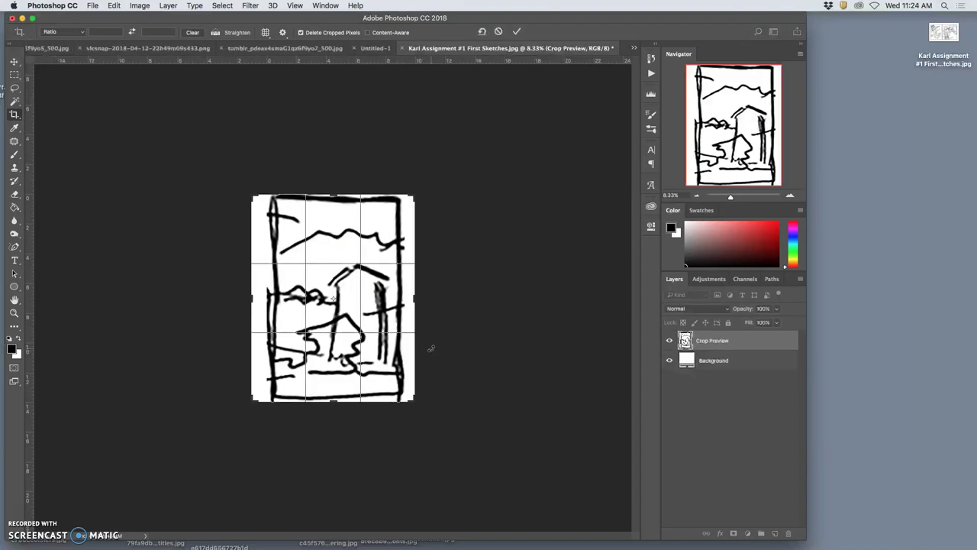
pyautogui.moveTo(432, 349); pyautogui.dragTo(432, 349)
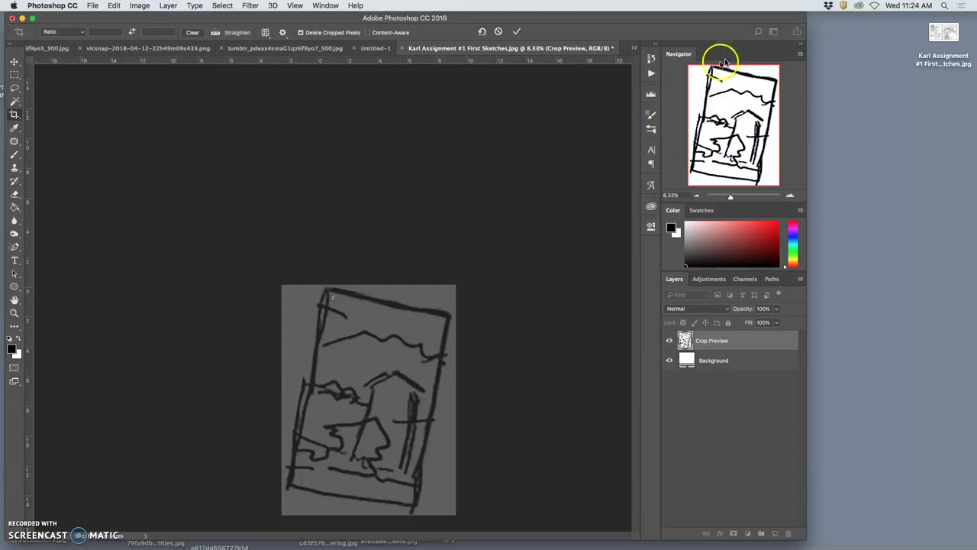
pyautogui.click(651, 58)
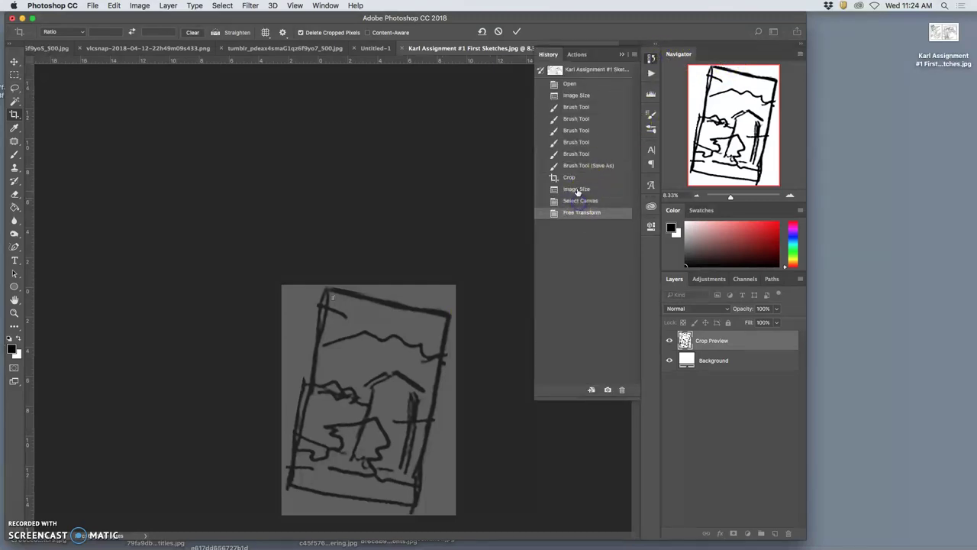
pyautogui.click(436, 203)
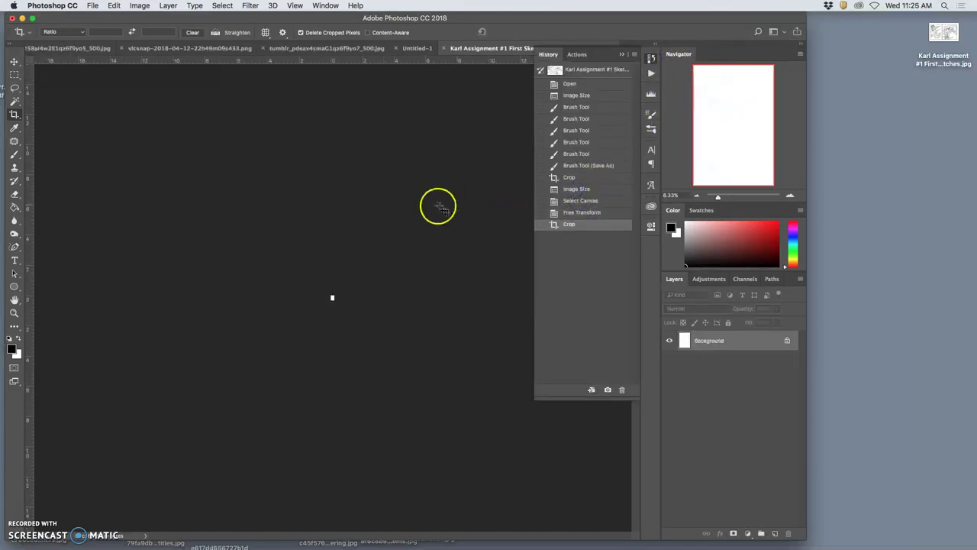
pyautogui.click(573, 212)
pyautogui.click(575, 200)
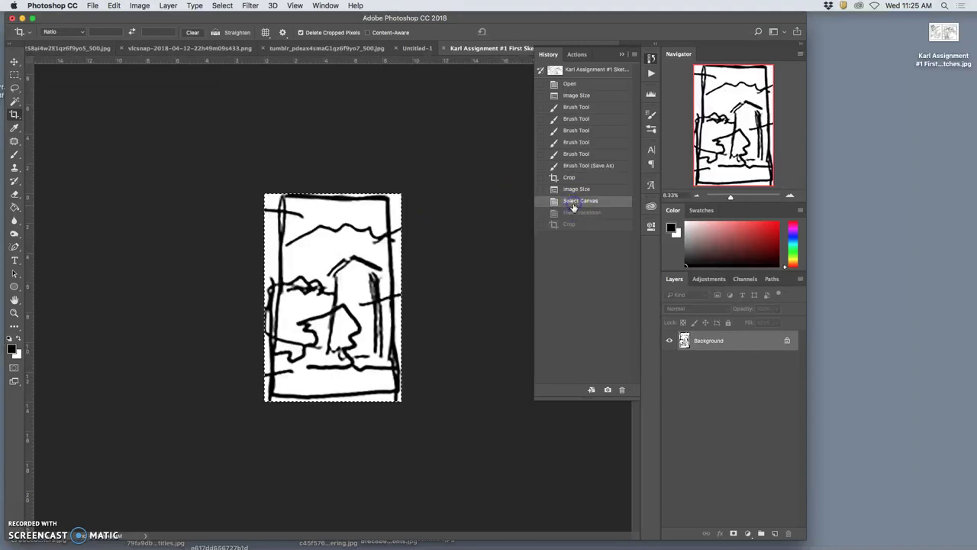
pyautogui.click(574, 212)
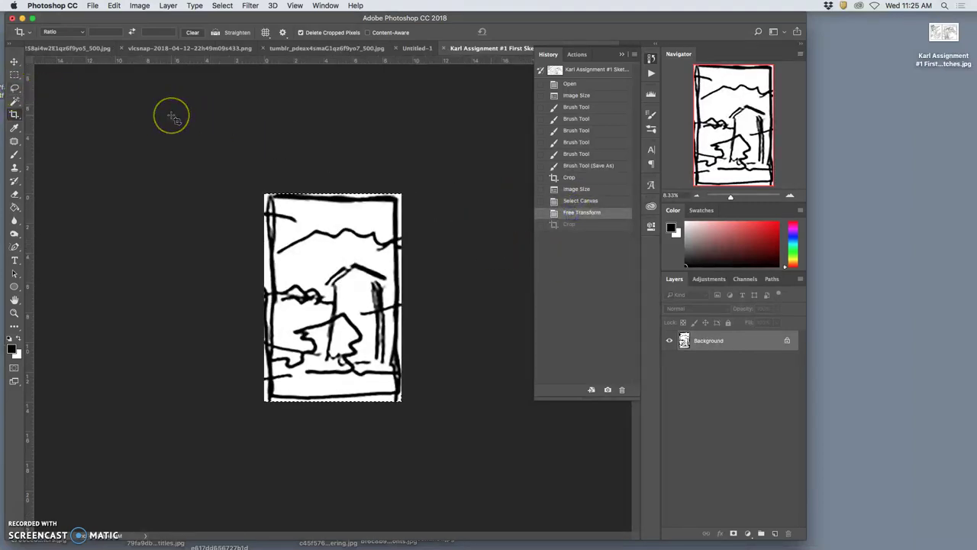
# Deselect, hide History, and choose Don't Crop when switching to the Lasso tool.
pyautogui.press('super+d')
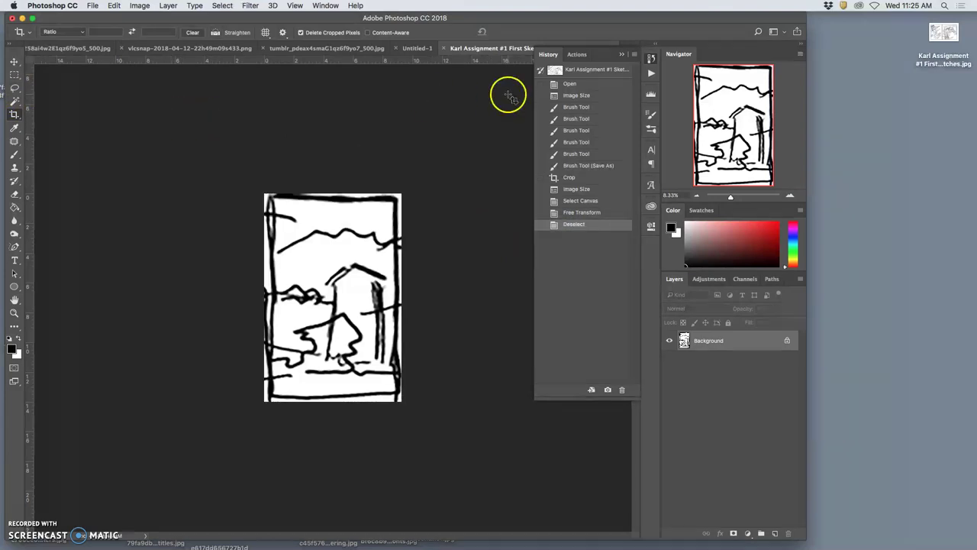
pyautogui.click(621, 54)
pyautogui.click(467, 141)
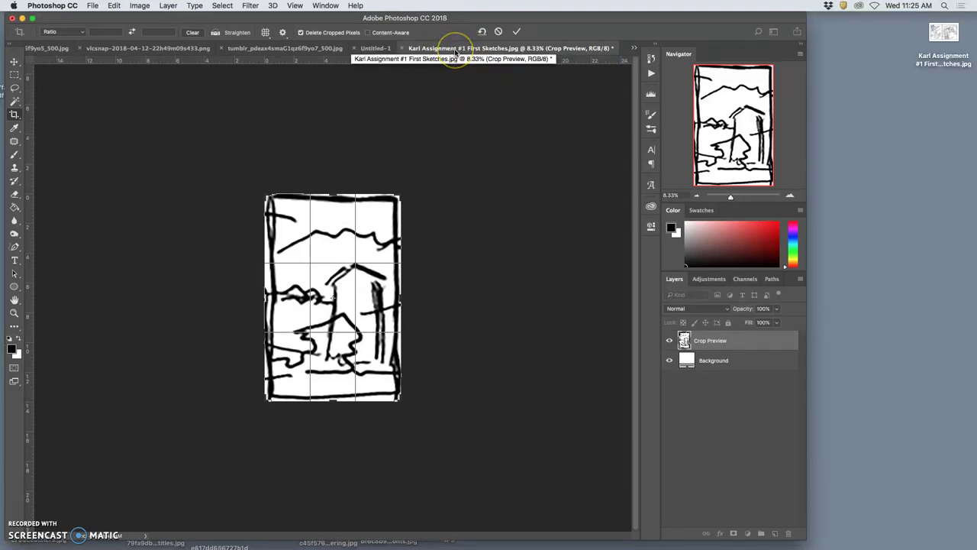
pyautogui.click(415, 48)
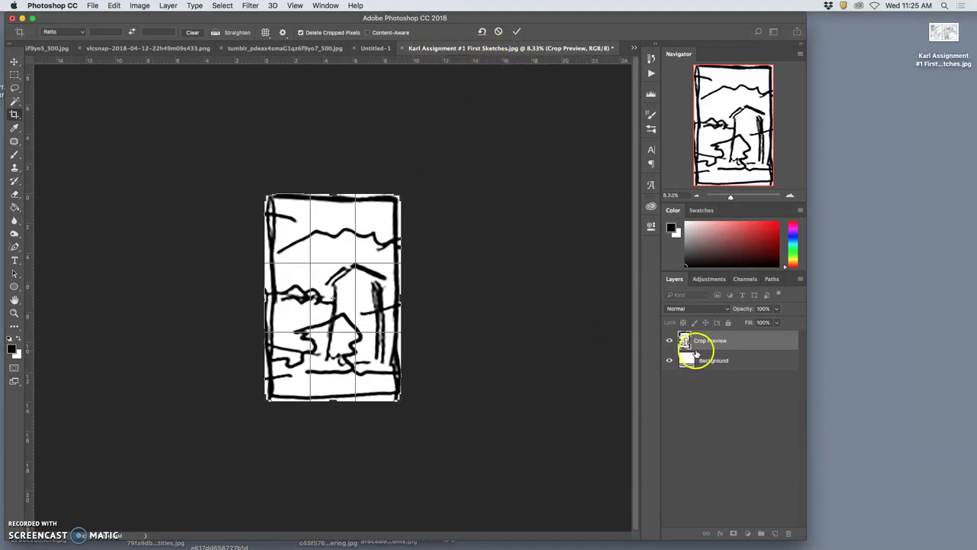
pyautogui.click(14, 87)
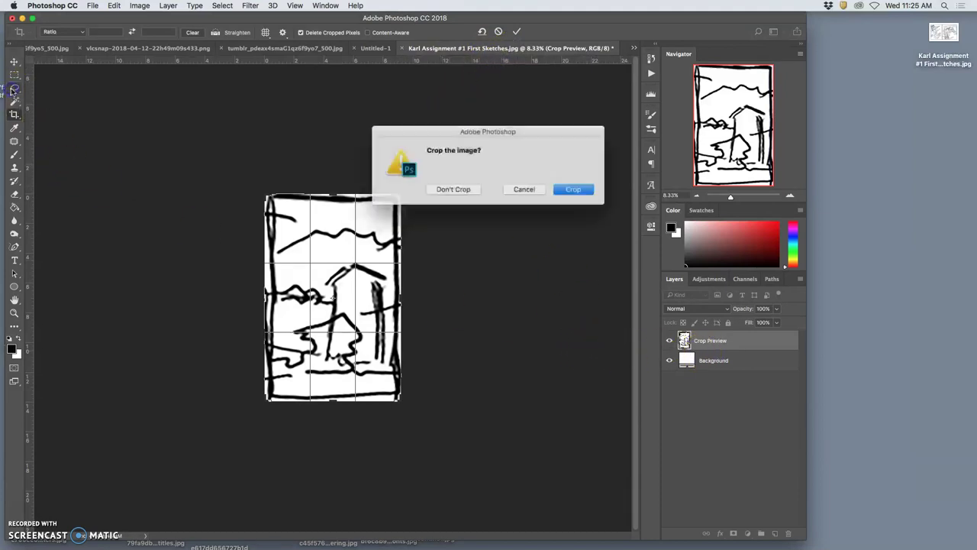
pyautogui.click(458, 189)
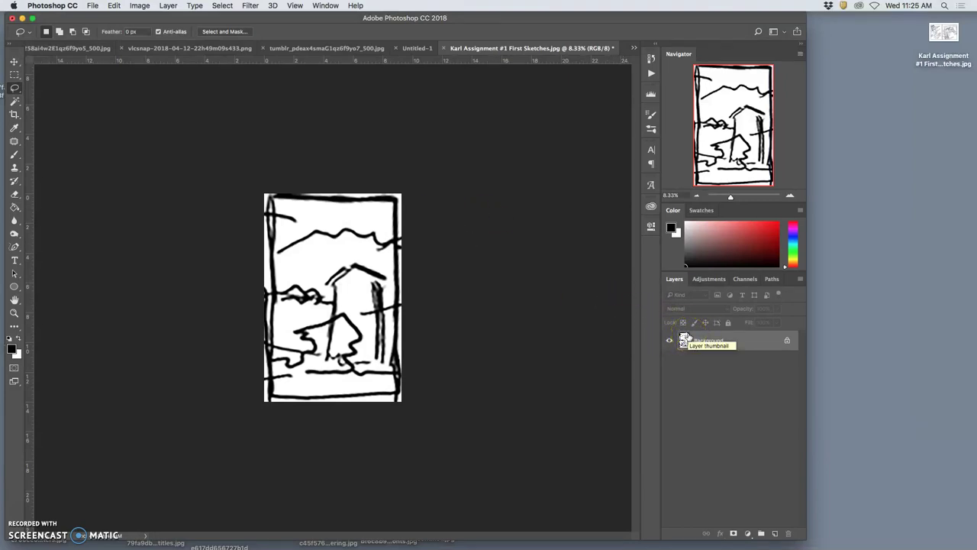
pyautogui.moveTo(686, 337); pyautogui.dragTo(785, 341)
# Unlock the Background layer, converting it into Layer 0.
pyautogui.click(785, 341)
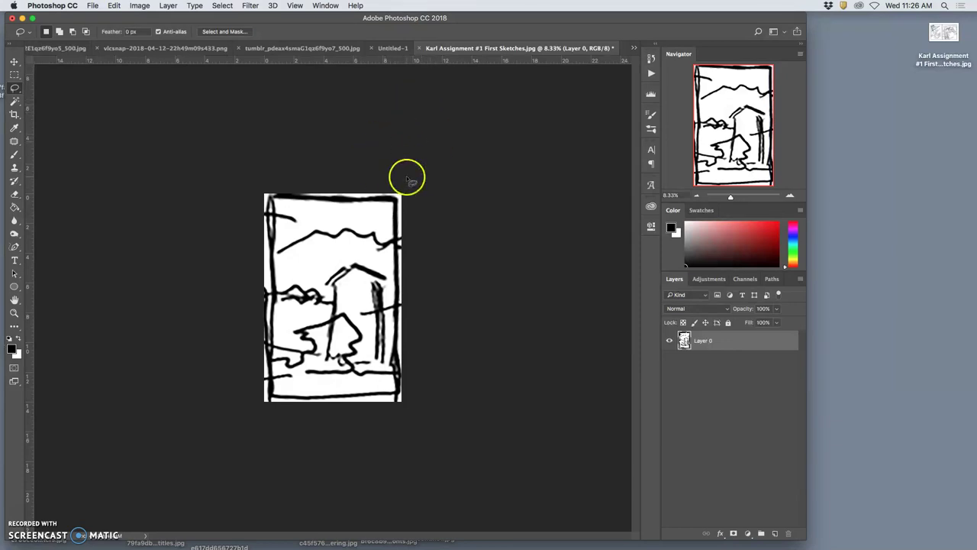
# Resize the canvas to 30 × 40 inches in Canvas Size, then zoom out to see the whole page.
pyautogui.click(138, 7)
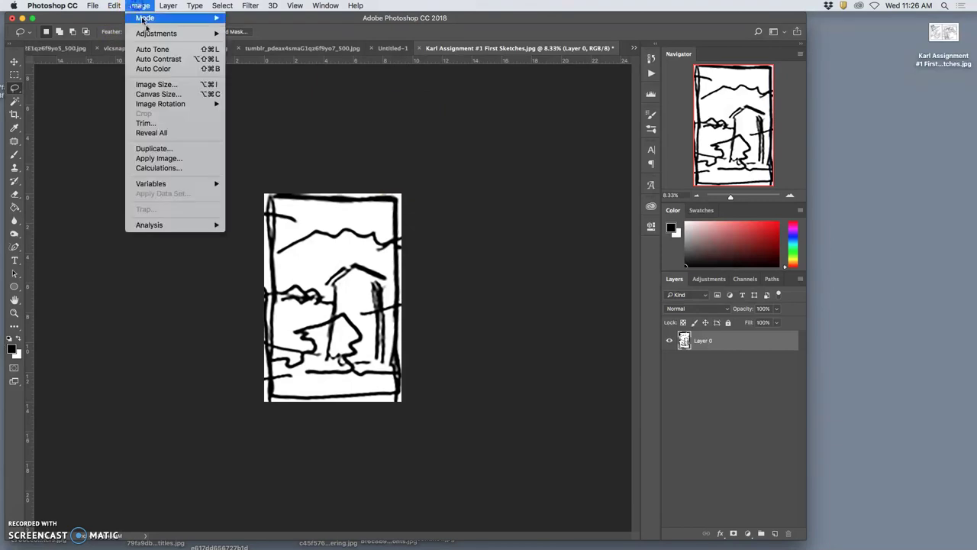
pyautogui.click(163, 95)
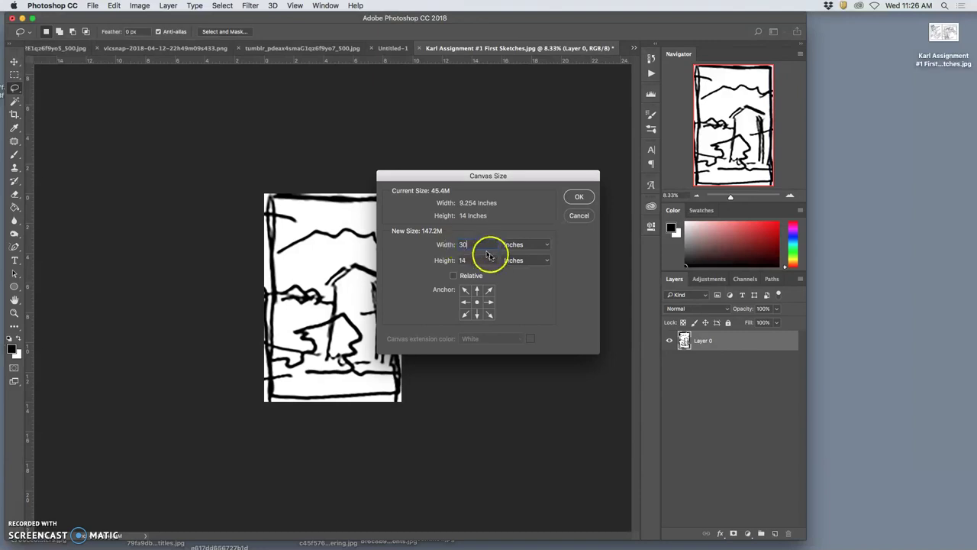
pyautogui.click(443, 261)
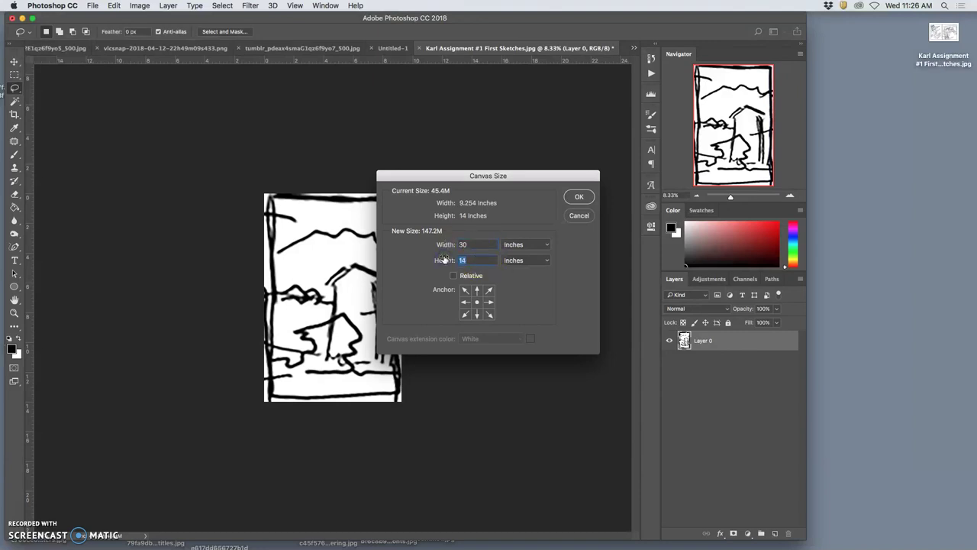
pyautogui.write('40')
pyautogui.click(579, 197)
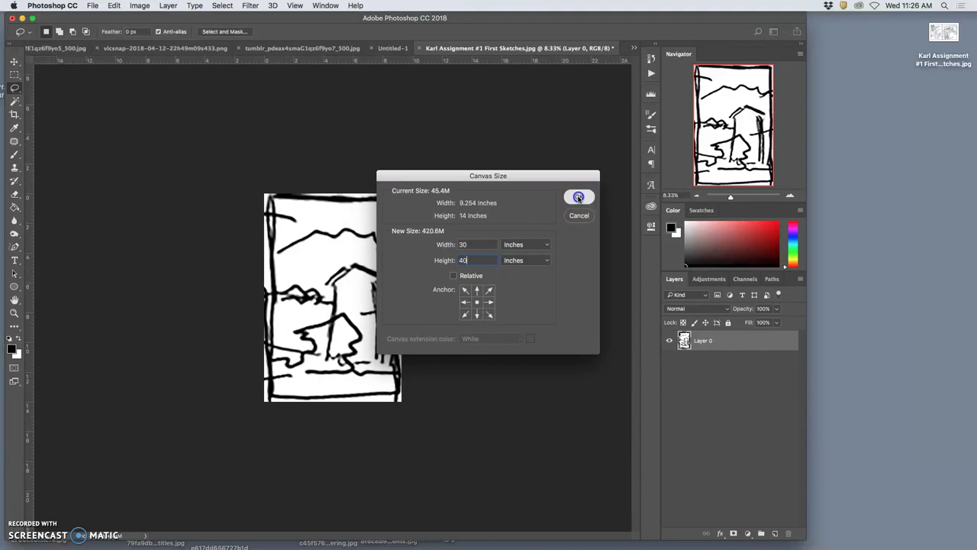
pyautogui.press('super+minus')
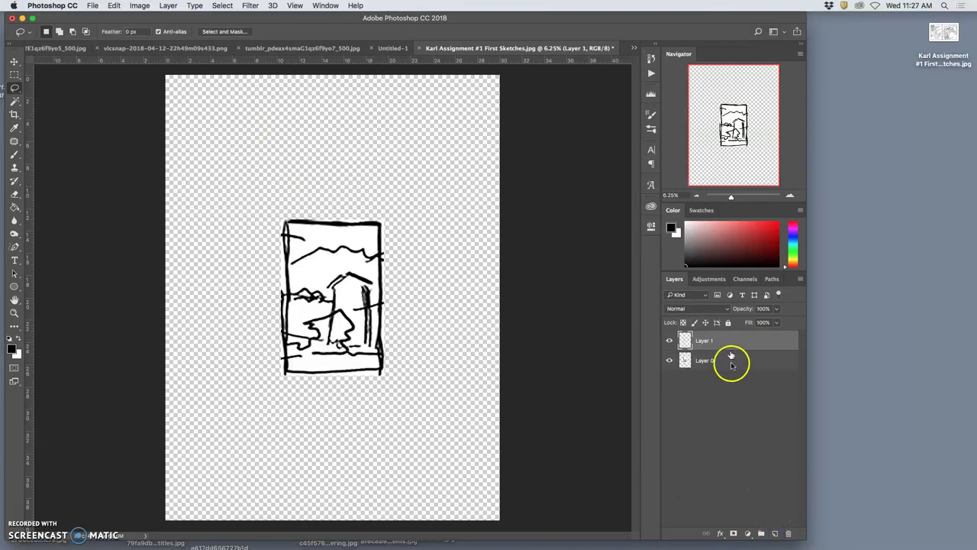
# Fill Layer 1 with 50% Gray and drag it beneath the sketch's Layer 0.
pyautogui.click(116, 5)
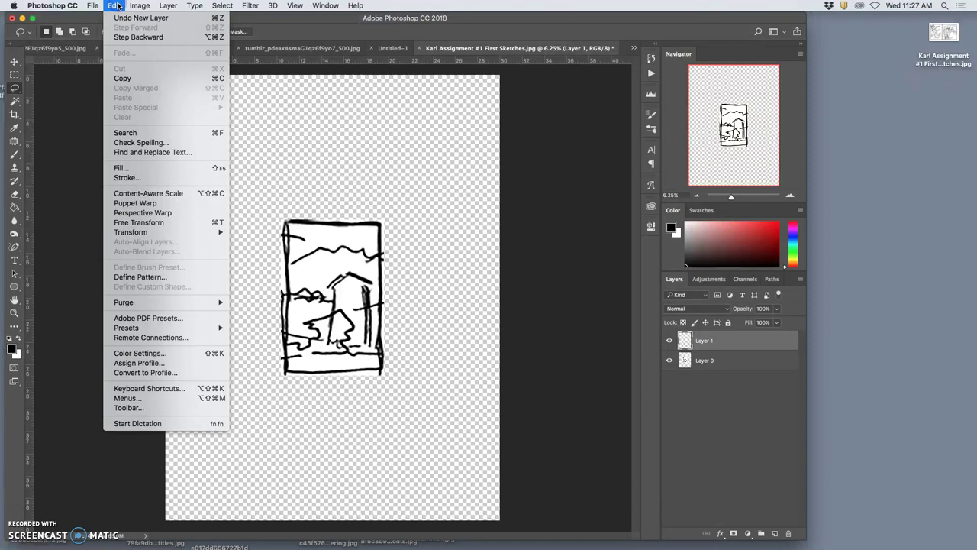
pyautogui.click(147, 168)
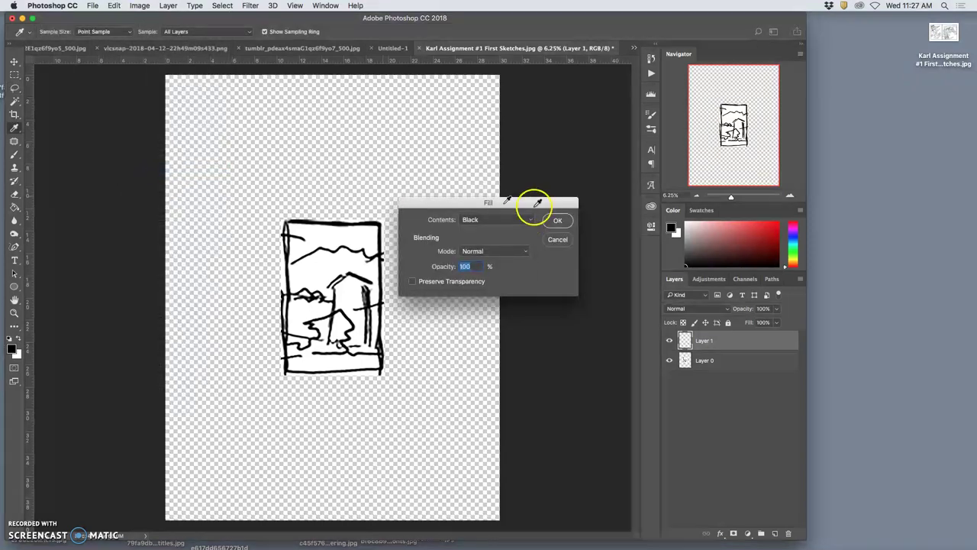
pyautogui.click(513, 220)
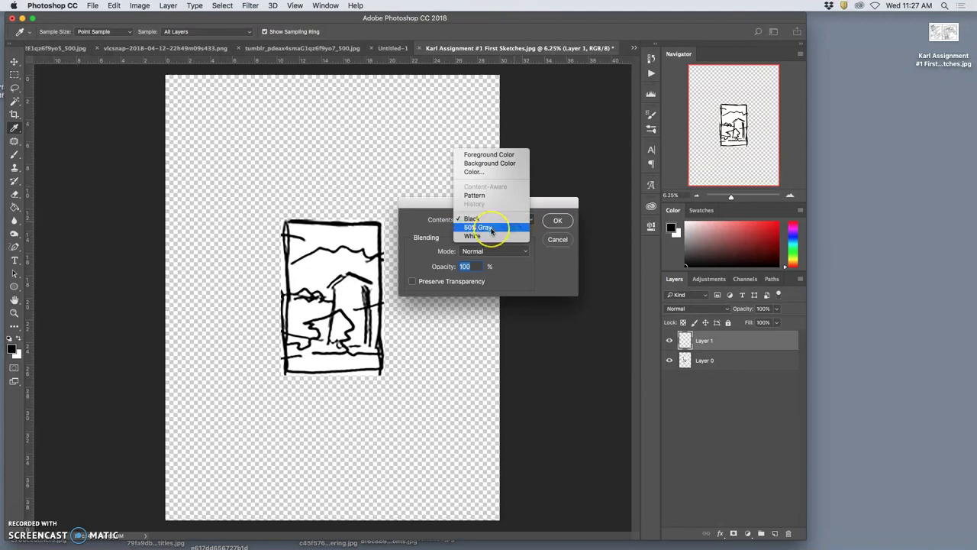
pyautogui.click(491, 227)
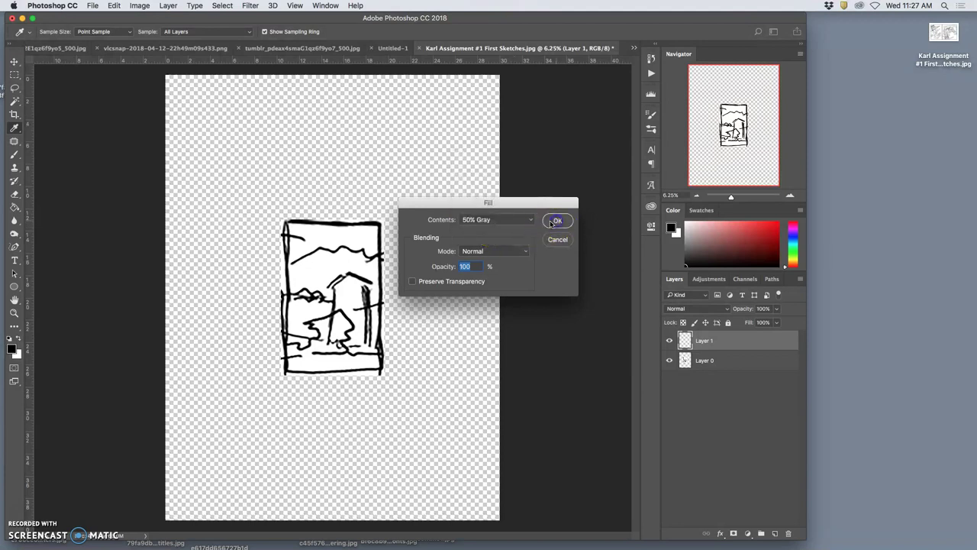
pyautogui.click(557, 221)
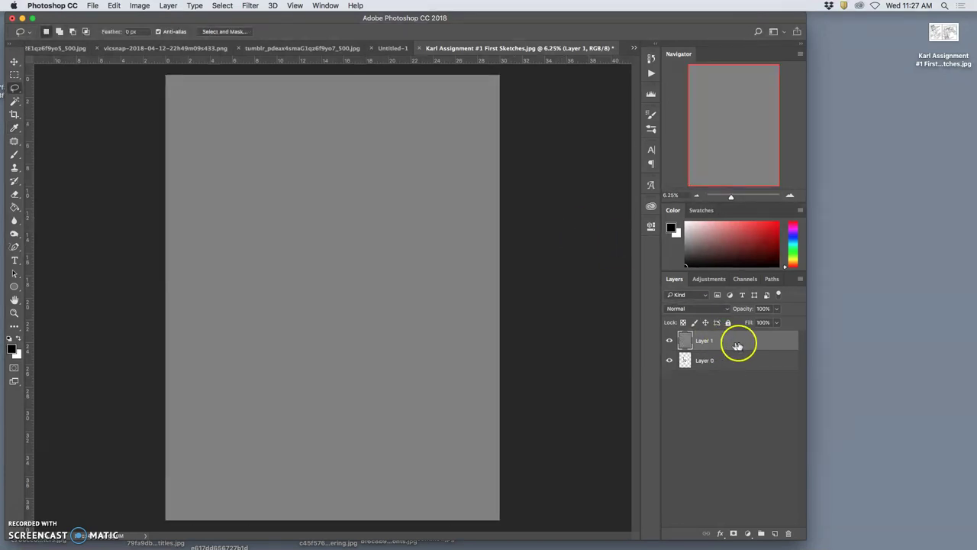
pyautogui.moveTo(730, 348)
pyautogui.mouseDown()
pyautogui.moveTo(739, 349)
pyautogui.moveTo(726, 340)
pyautogui.moveTo(729, 374)
pyautogui.mouseUp()
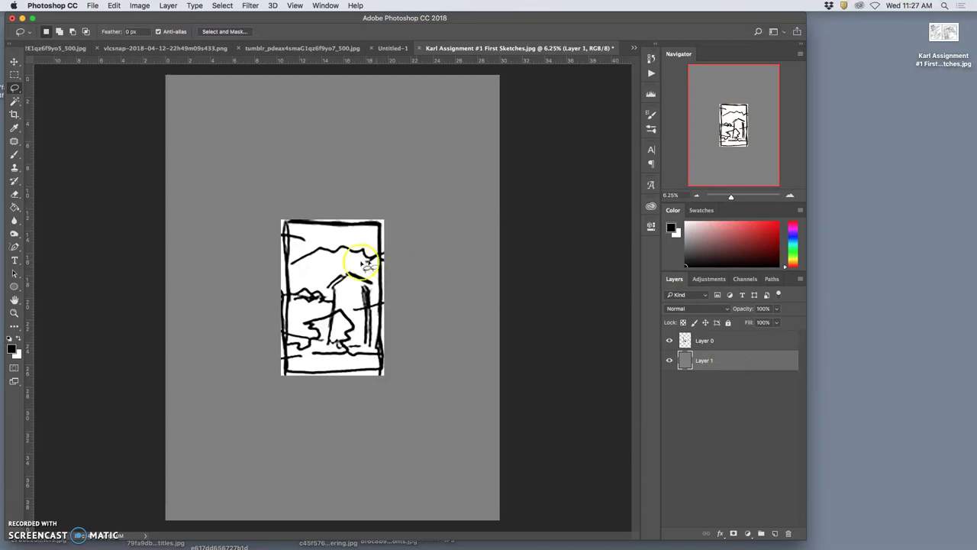
pyautogui.moveTo(356, 257)
pyautogui.mouseDown()
pyautogui.moveTo(326, 280)
pyautogui.moveTo(336, 229)
pyautogui.moveTo(331, 296)
pyautogui.mouseUp()
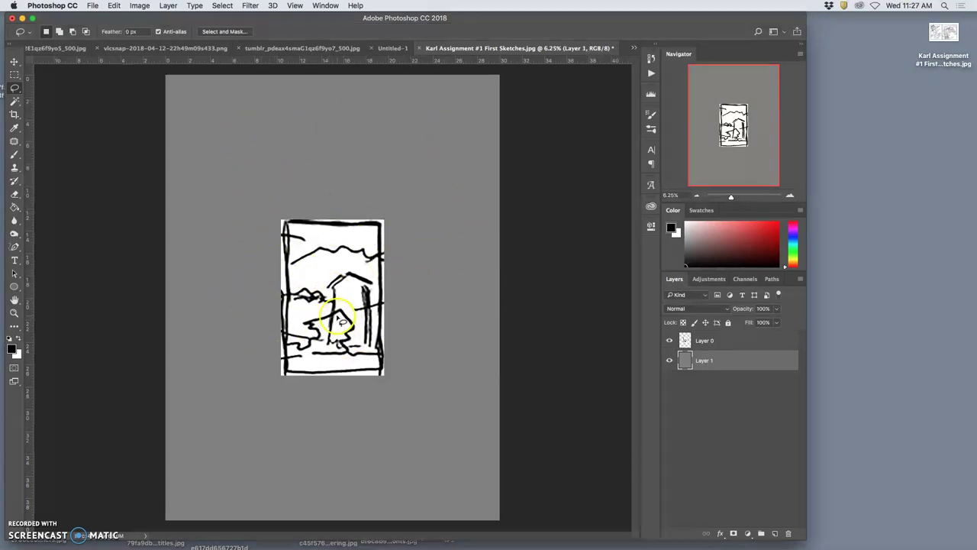
# Open the concept sketch in Preview and browse Documents to the Fantasy Landscape references folder.
pyautogui.click(939, 31)
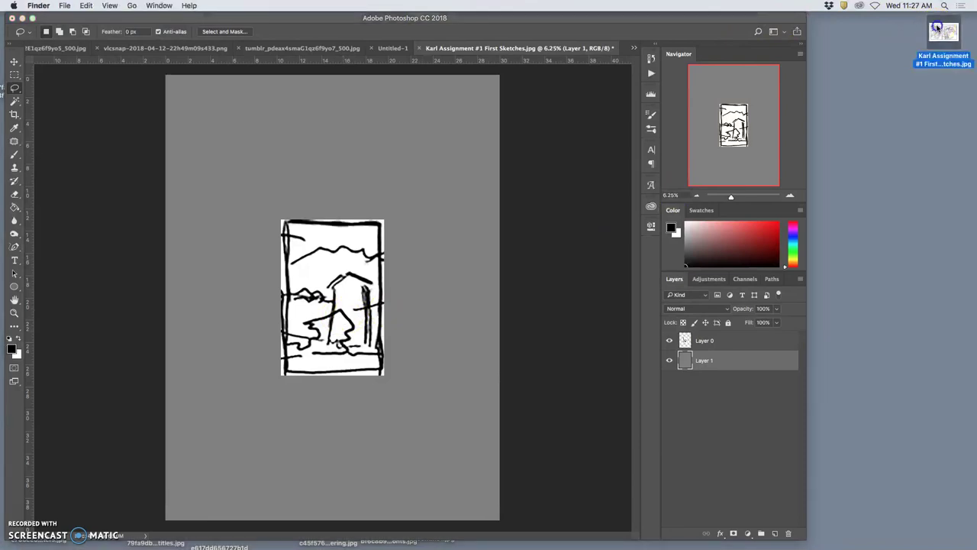
pyautogui.doubleClick(938, 29)
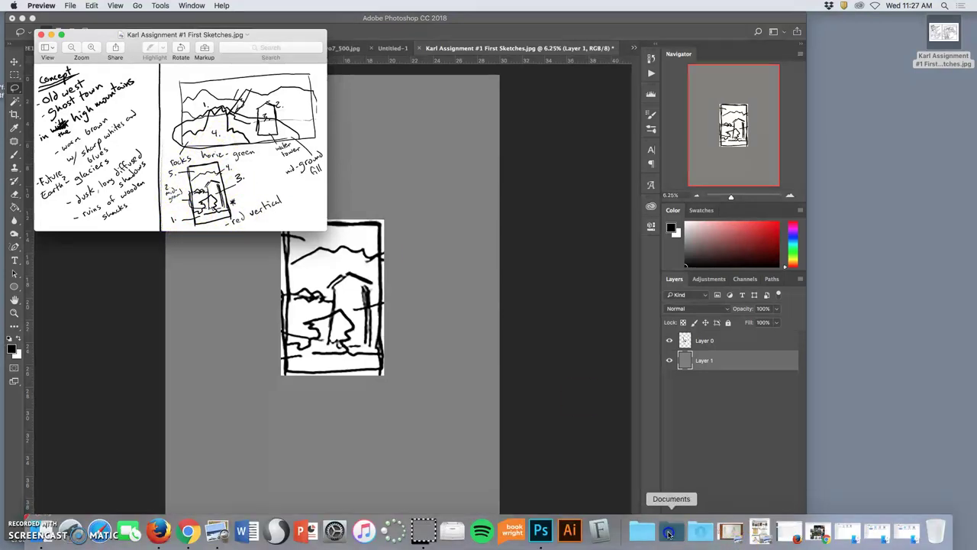
pyautogui.click(671, 530)
pyautogui.click(556, 181)
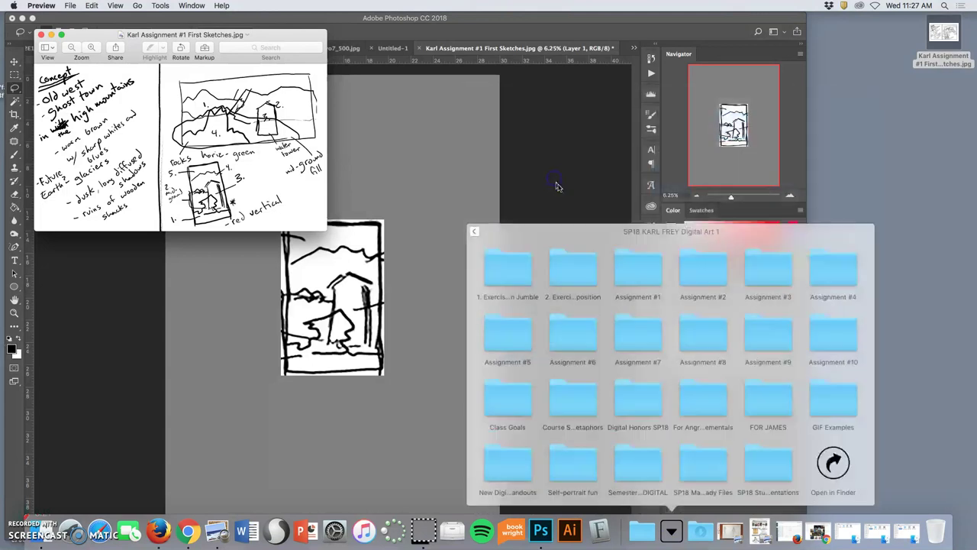
pyautogui.click(474, 232)
pyautogui.click(537, 349)
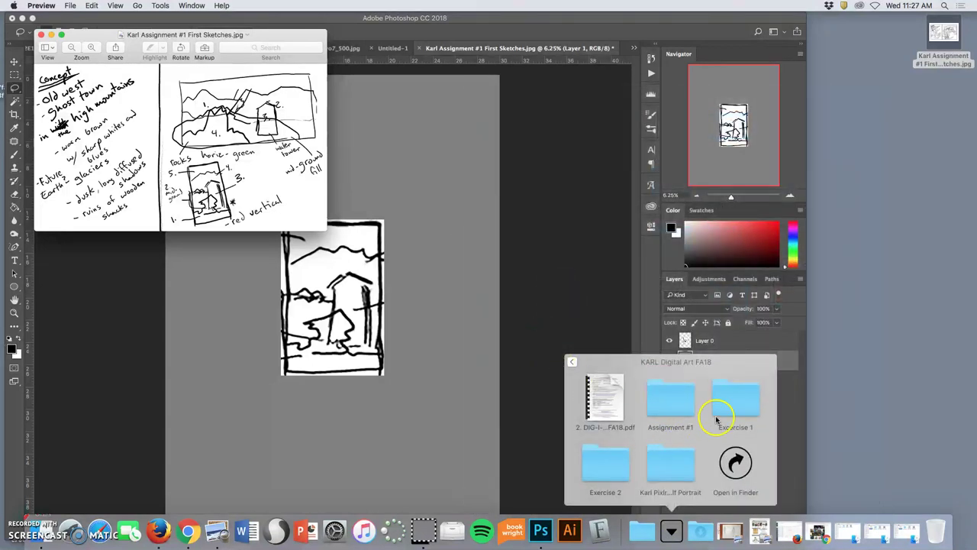
pyautogui.click(671, 401)
pyautogui.click(696, 454)
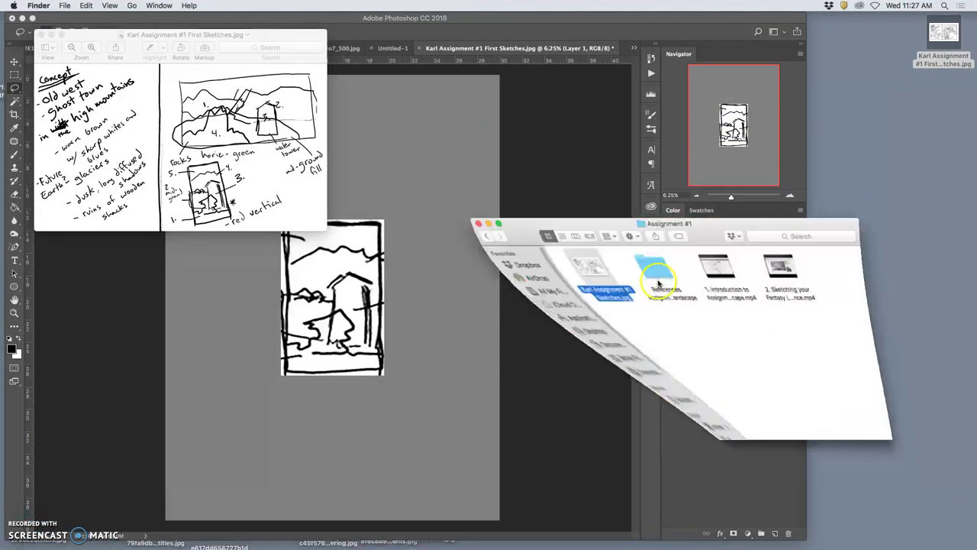
pyautogui.doubleClick(635, 249)
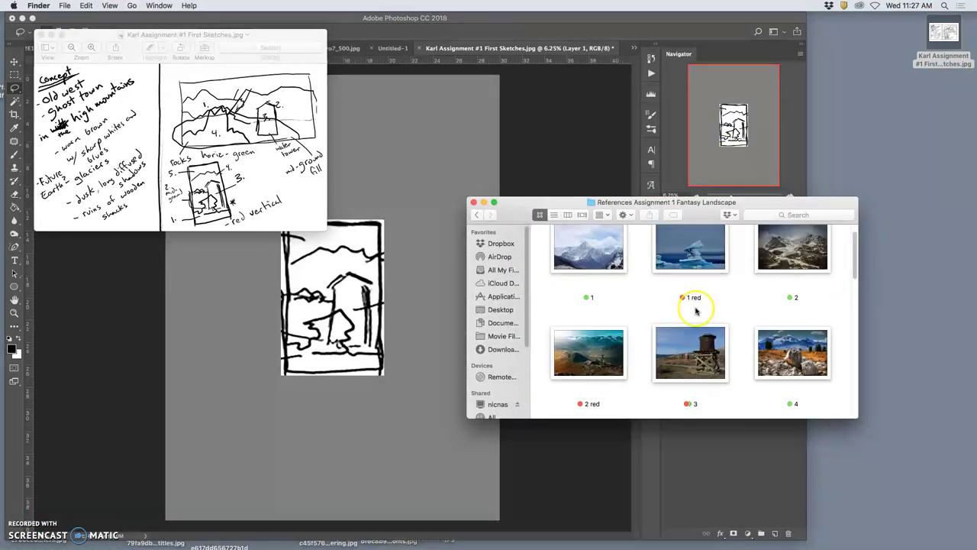
# Move the references folder window up and right and enlarge it to show more photos.
pyautogui.click(697, 281)
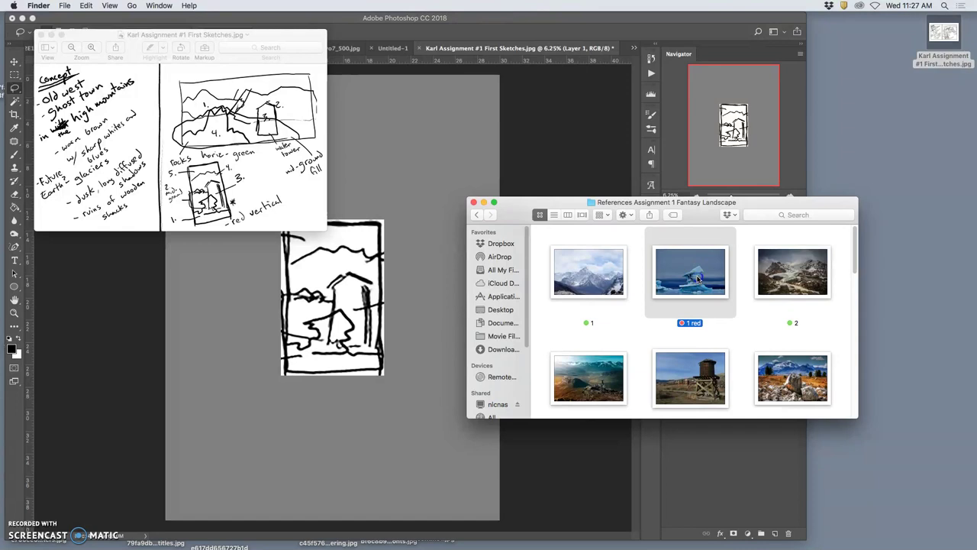
pyautogui.moveTo(811, 210); pyautogui.dragTo(828, 43)
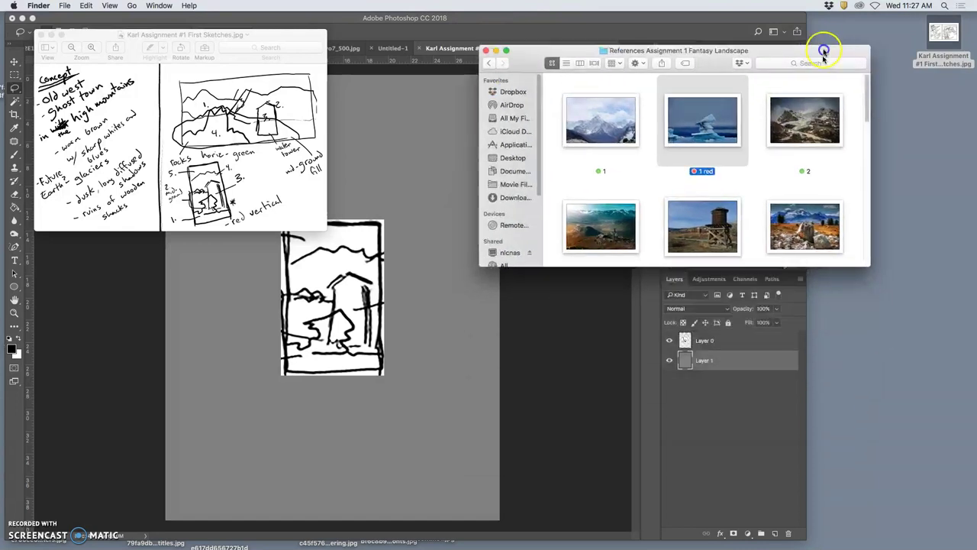
pyautogui.moveTo(875, 250); pyautogui.dragTo(891, 544)
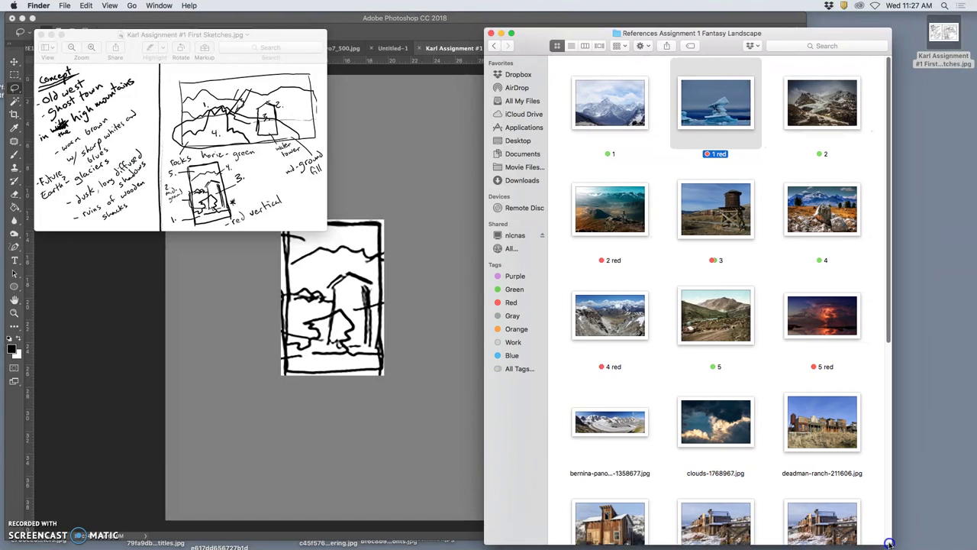
pyautogui.click(718, 155)
pyautogui.moveTo(714, 46); pyautogui.dragTo(790, 53)
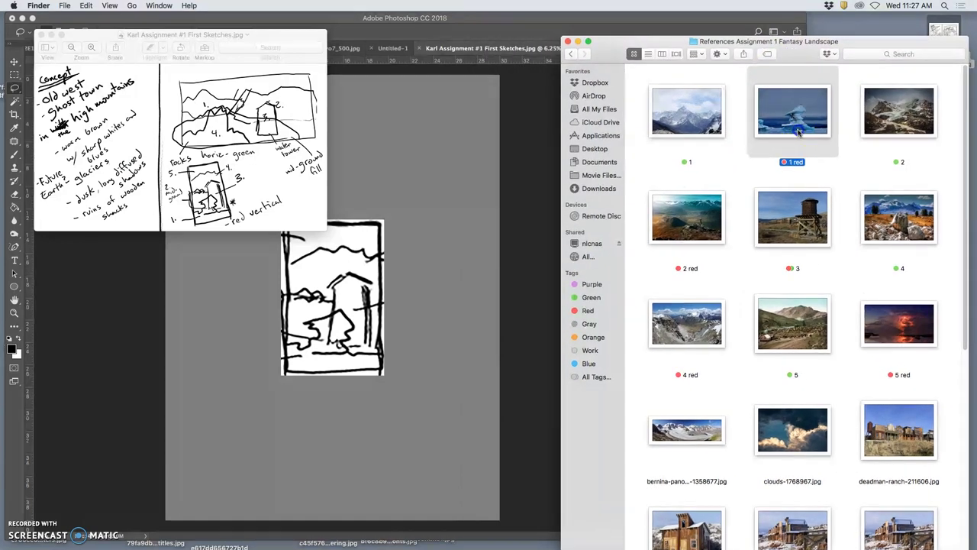
# Place the 1 red iceberg photo at the canvas top and raise its layer above the sketch.
pyautogui.moveTo(797, 136); pyautogui.dragTo(452, 166)
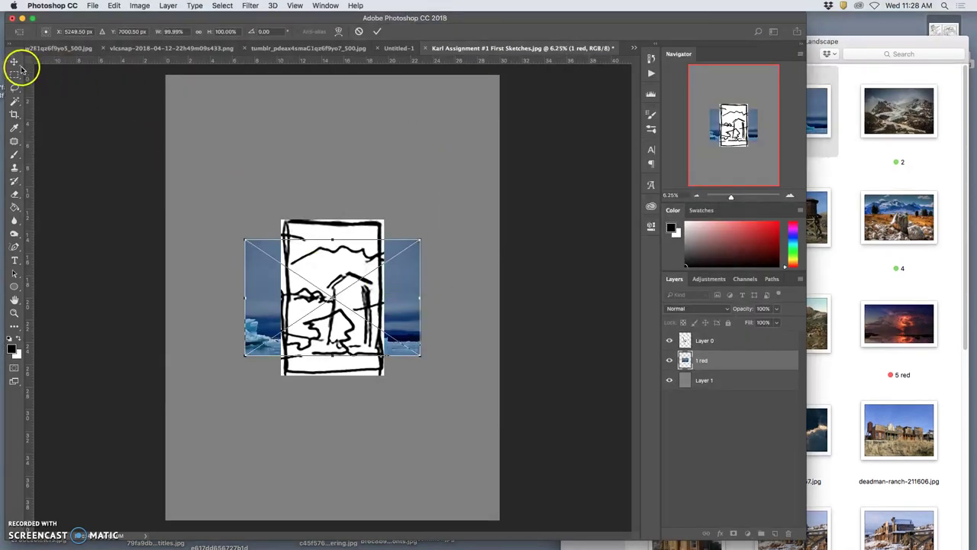
pyautogui.moveTo(410, 295)
pyautogui.mouseDown()
pyautogui.moveTo(419, 237)
pyautogui.moveTo(467, 131)
pyautogui.moveTo(471, 144)
pyautogui.mouseUp()
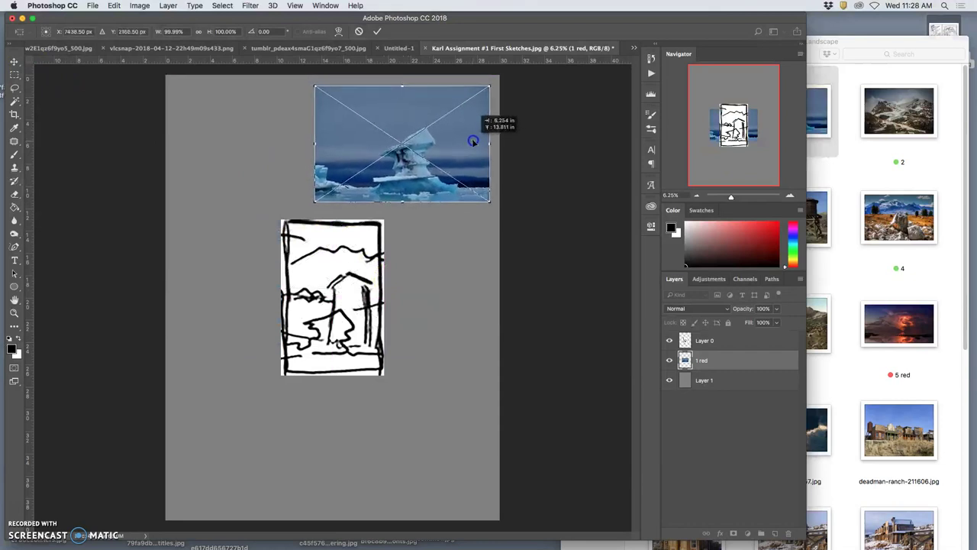
pyautogui.press('Return')
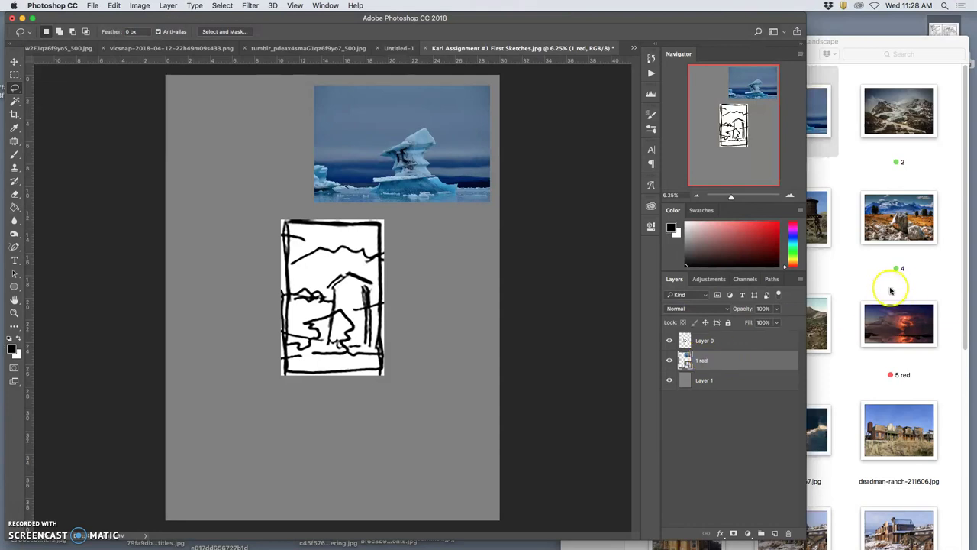
pyautogui.moveTo(710, 361); pyautogui.dragTo(709, 340)
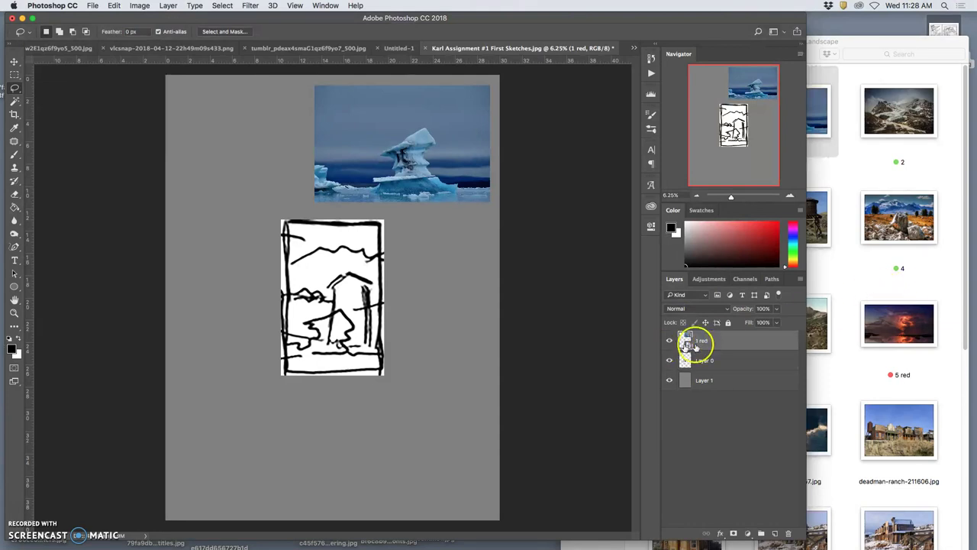
pyautogui.click(670, 360)
pyautogui.click(669, 361)
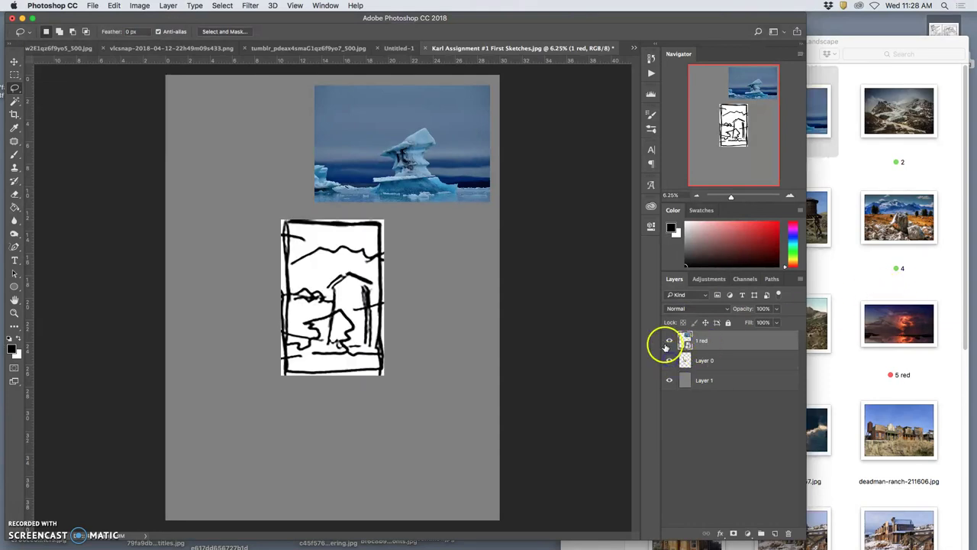
# Drag the 2 red valley photo onto the canvas and move it to the lower right.
pyautogui.click(928, 355)
pyautogui.moveTo(710, 234); pyautogui.dragTo(458, 307)
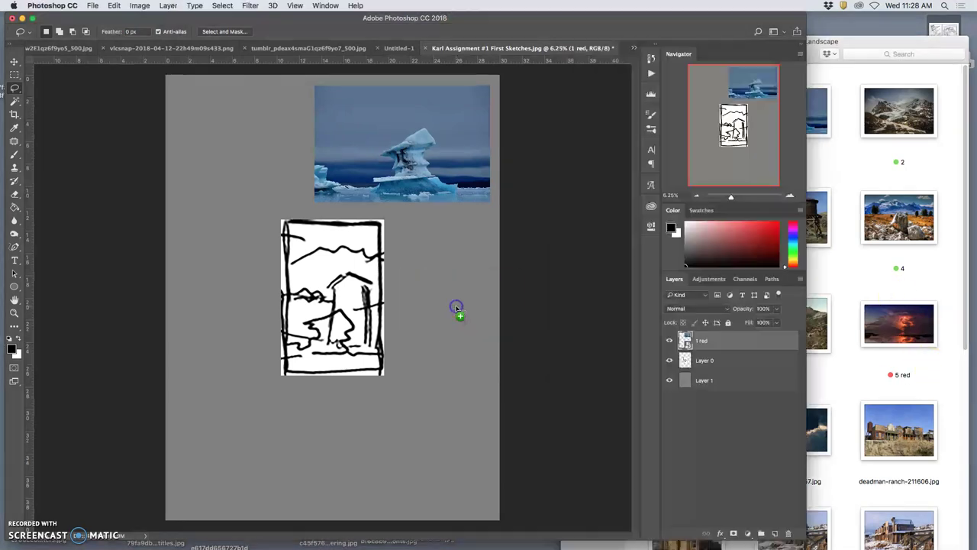
pyautogui.moveTo(399, 306); pyautogui.dragTo(477, 461)
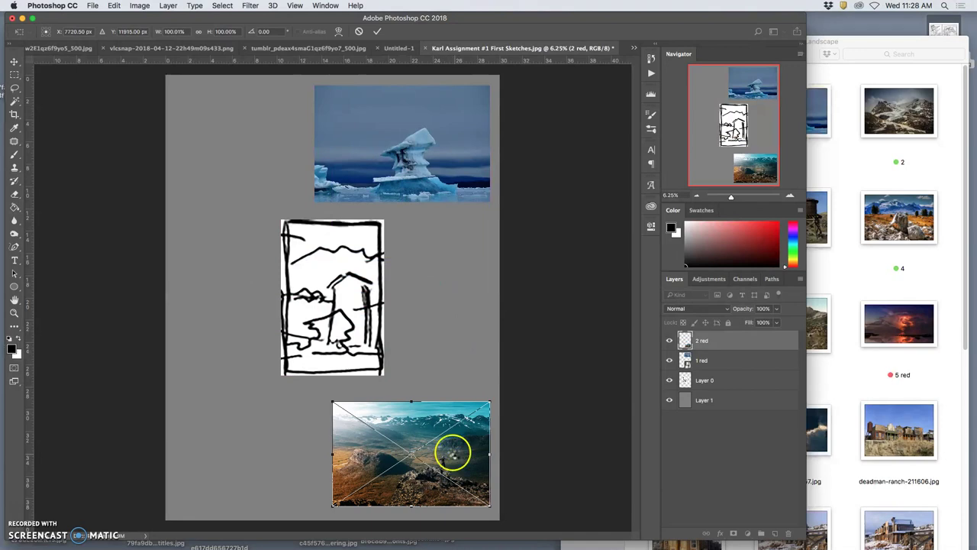
# Commit the valley photo, then place water tower photo 3, slightly shrunk, at the canvas top left.
pyautogui.press('Return')
pyautogui.click(900, 281)
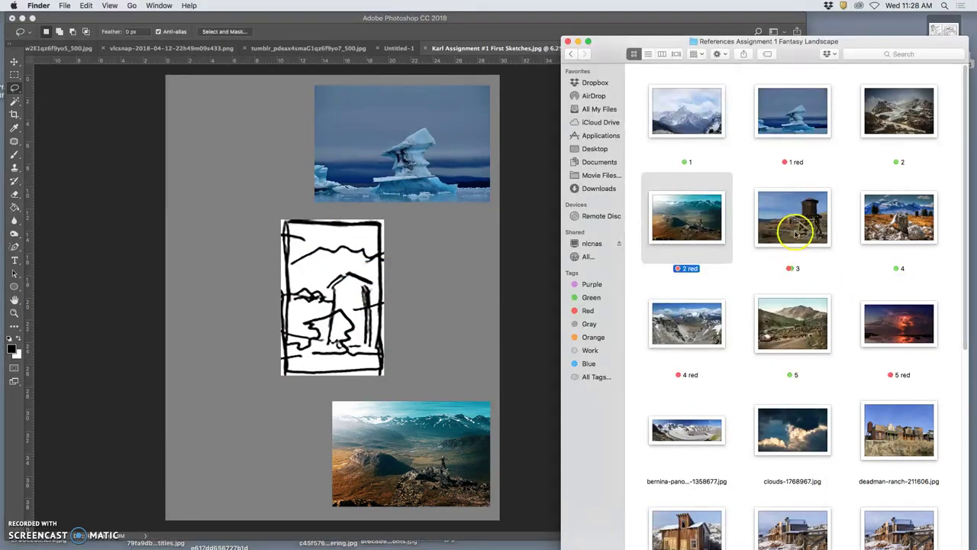
pyautogui.moveTo(795, 232); pyautogui.dragTo(257, 188)
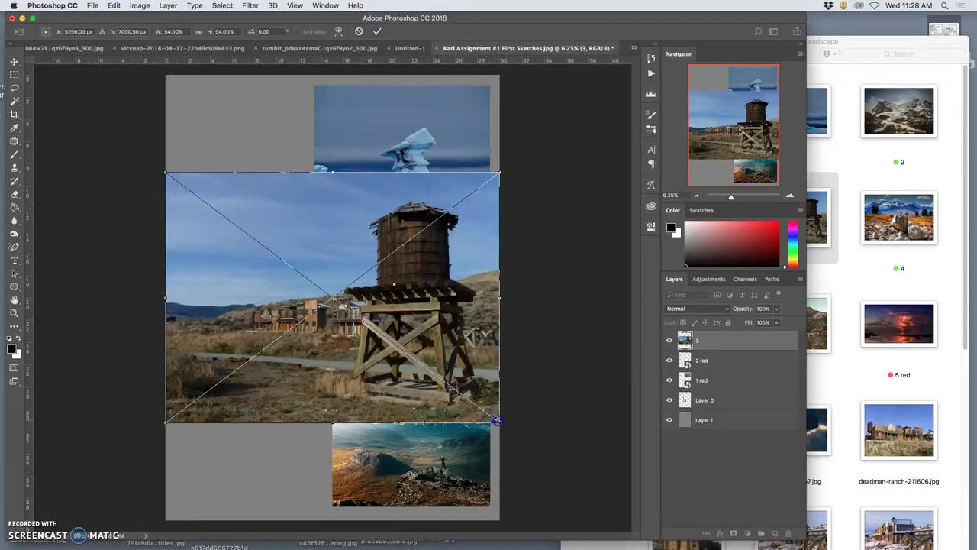
pyautogui.moveTo(497, 420)
pyautogui.mouseDown()
pyautogui.moveTo(496, 401)
pyautogui.moveTo(497, 421)
pyautogui.moveTo(287, 288)
pyautogui.moveTo(281, 177)
pyautogui.moveTo(355, 357)
pyautogui.moveTo(368, 339)
pyautogui.moveTo(405, 383)
pyautogui.mouseUp()
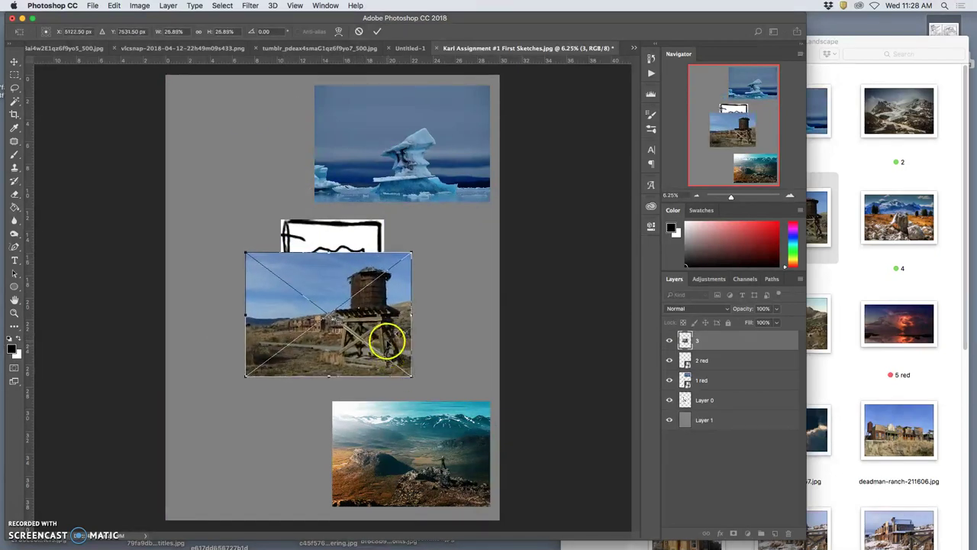
pyautogui.moveTo(389, 339)
pyautogui.mouseDown()
pyautogui.moveTo(289, 213)
pyautogui.moveTo(275, 177)
pyautogui.mouseUp()
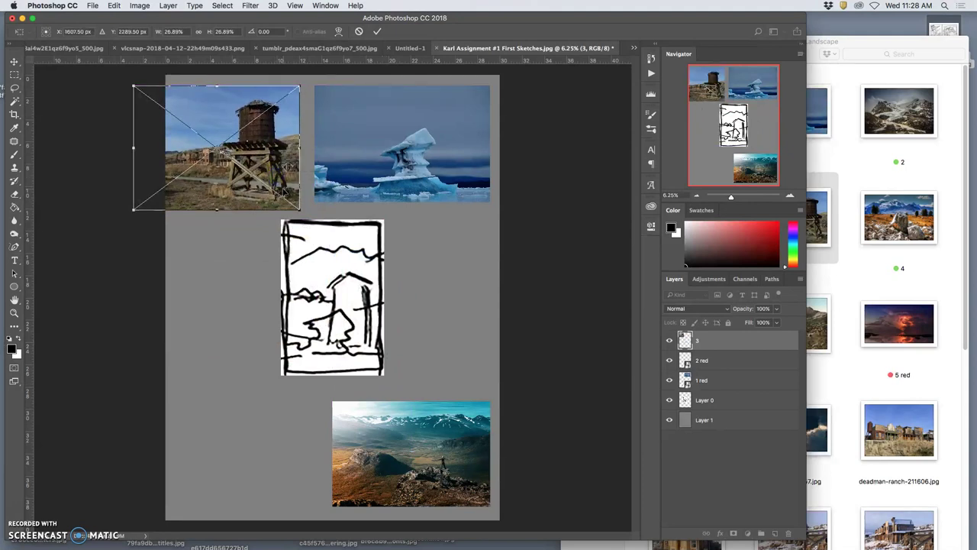
pyautogui.doubleClick(268, 188)
pyautogui.moveTo(739, 334); pyautogui.dragTo(683, 345)
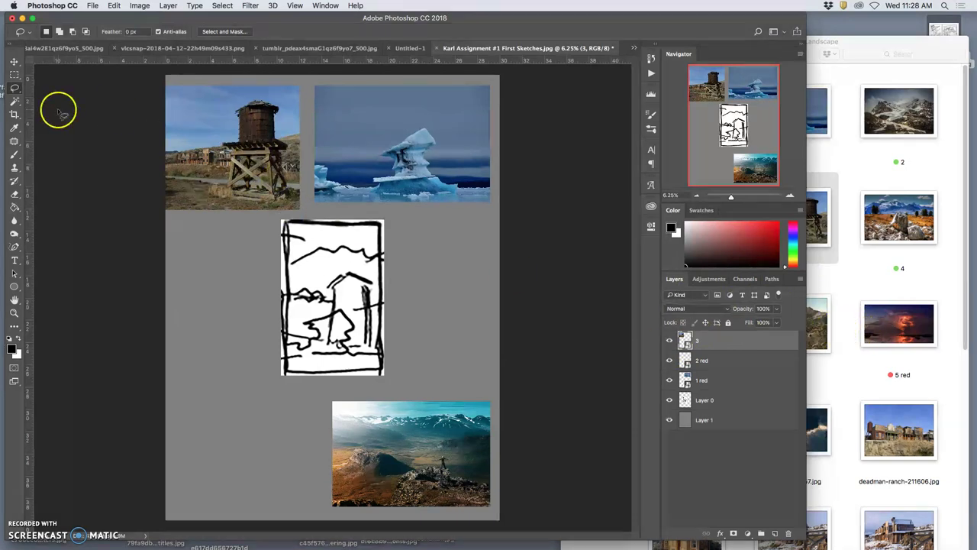
# With the Move tool, shift the water tower photo further left.
pyautogui.click(15, 66)
pyautogui.moveTo(218, 131); pyautogui.dragTo(181, 115)
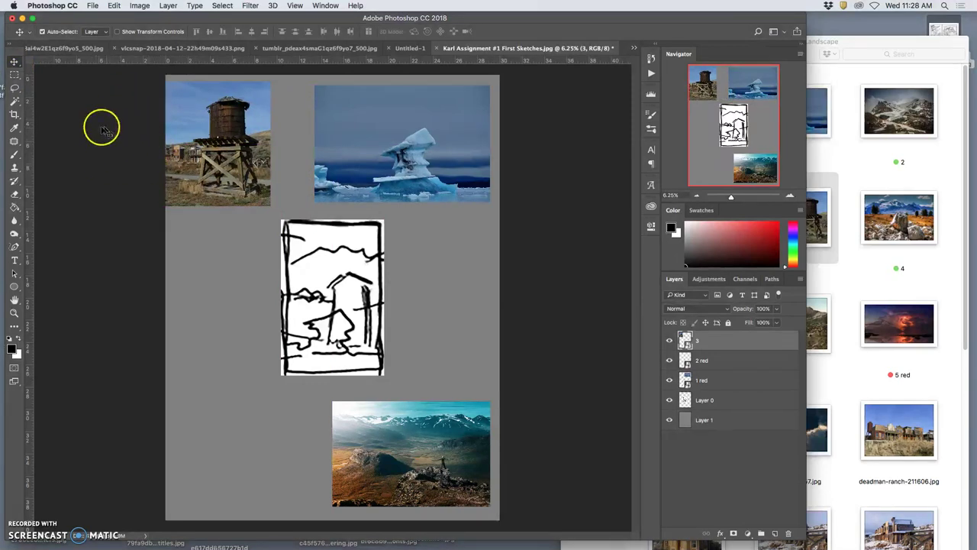
pyautogui.moveTo(188, 131); pyautogui.dragTo(174, 110)
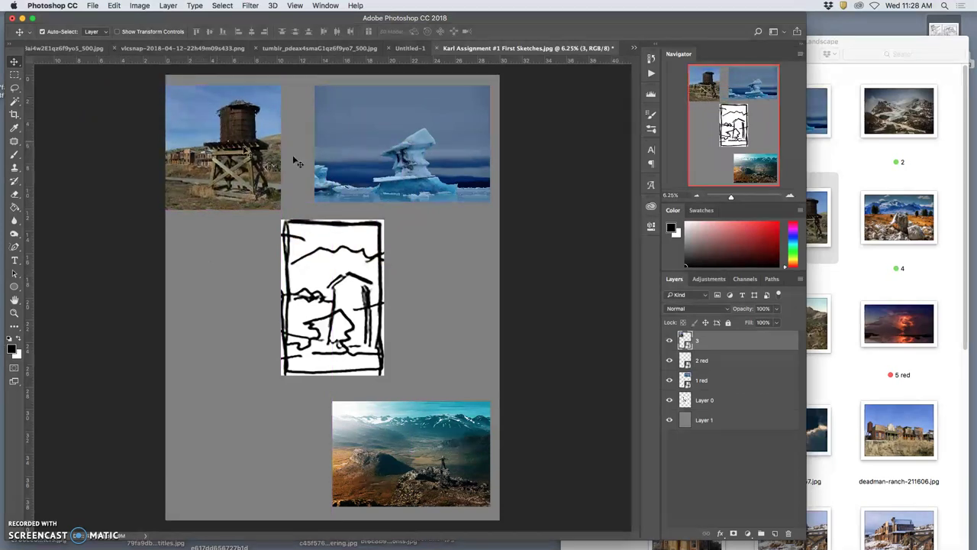
# Place the 4 red mountain and 5 red storm photos, moving the storm layer below the sketch.
pyautogui.click(819, 255)
pyautogui.moveTo(698, 330); pyautogui.dragTo(275, 449)
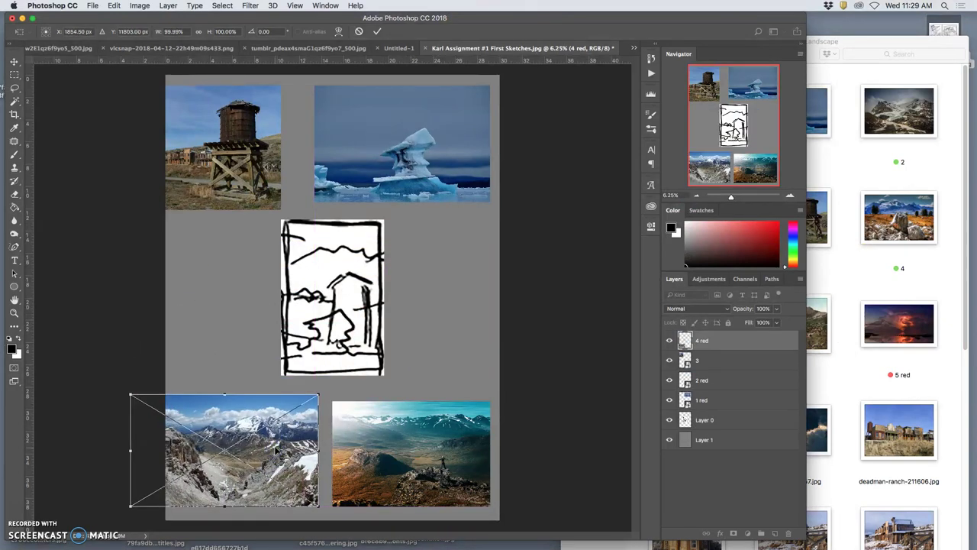
pyautogui.press('Return')
pyautogui.click(855, 260)
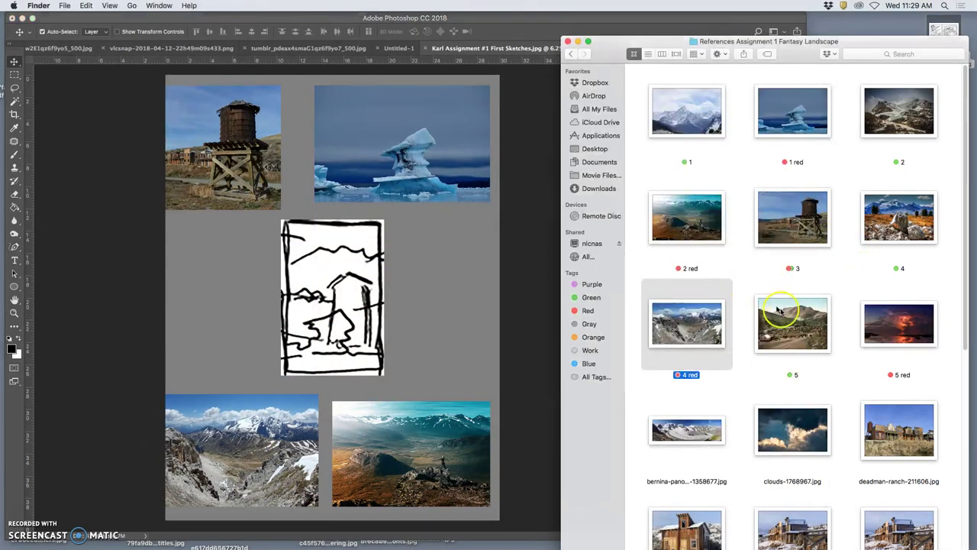
pyautogui.moveTo(874, 325)
pyautogui.mouseDown()
pyautogui.moveTo(386, 321)
pyautogui.moveTo(434, 309)
pyautogui.moveTo(328, 308)
pyautogui.moveTo(350, 303)
pyautogui.moveTo(332, 282)
pyautogui.moveTo(314, 284)
pyautogui.moveTo(360, 284)
pyautogui.moveTo(298, 287)
pyautogui.mouseUp()
pyautogui.press('Return')
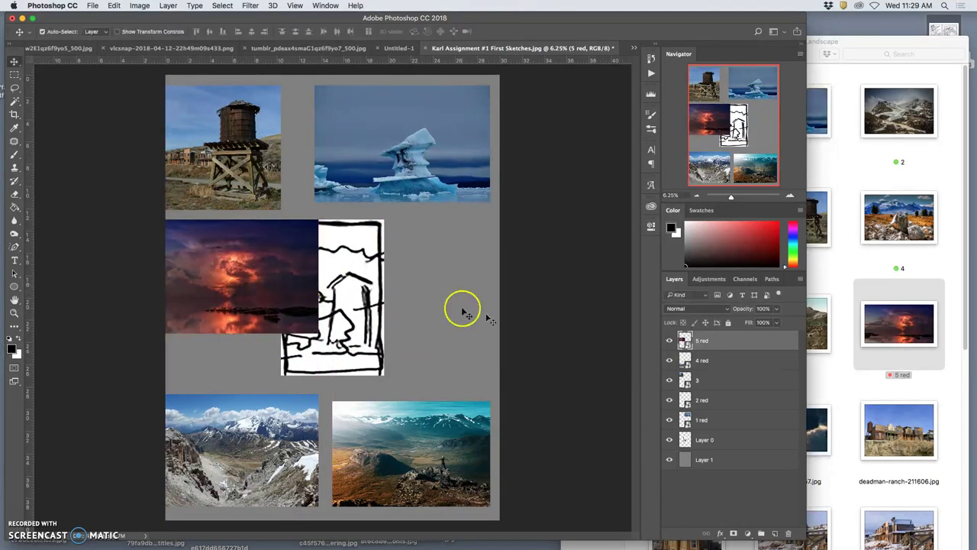
pyautogui.moveTo(720, 340); pyautogui.dragTo(722, 446)
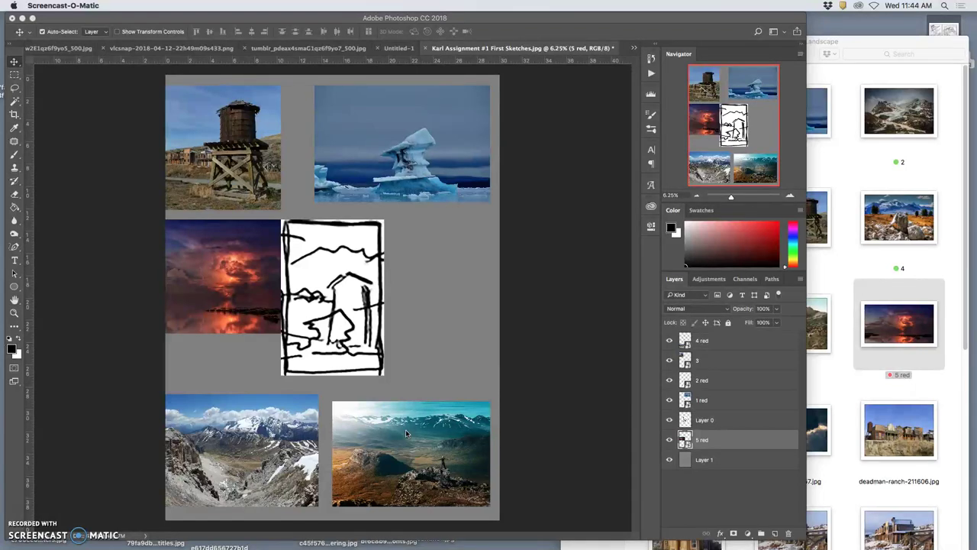
# Move the storm photo to the canvas center and raise its layer above the sketch.
pyautogui.click(18, 66)
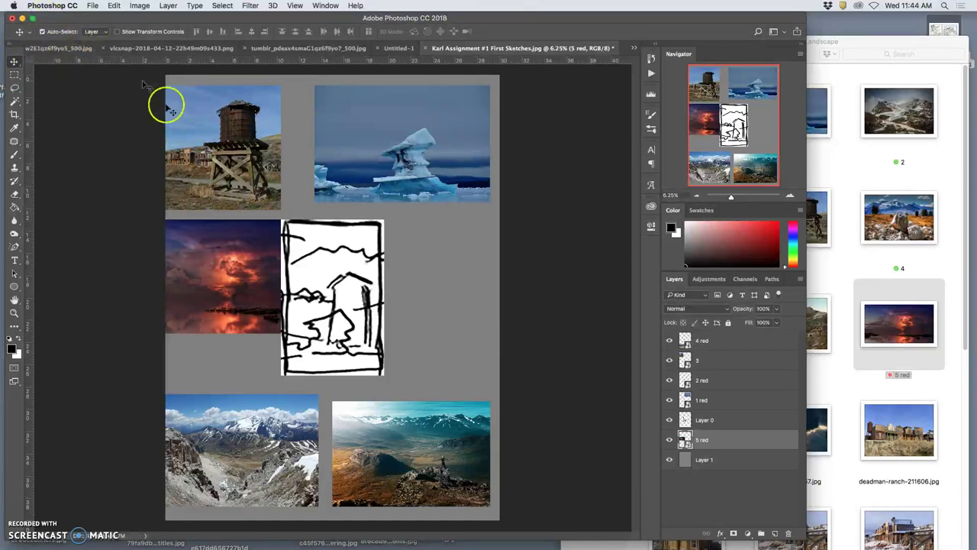
pyautogui.moveTo(236, 251); pyautogui.dragTo(356, 248)
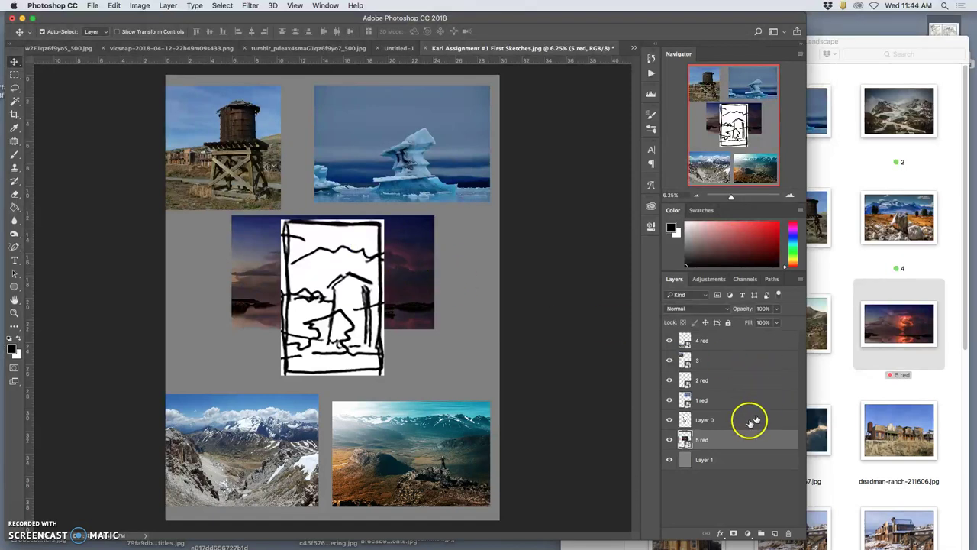
pyautogui.moveTo(726, 437); pyautogui.dragTo(726, 341)
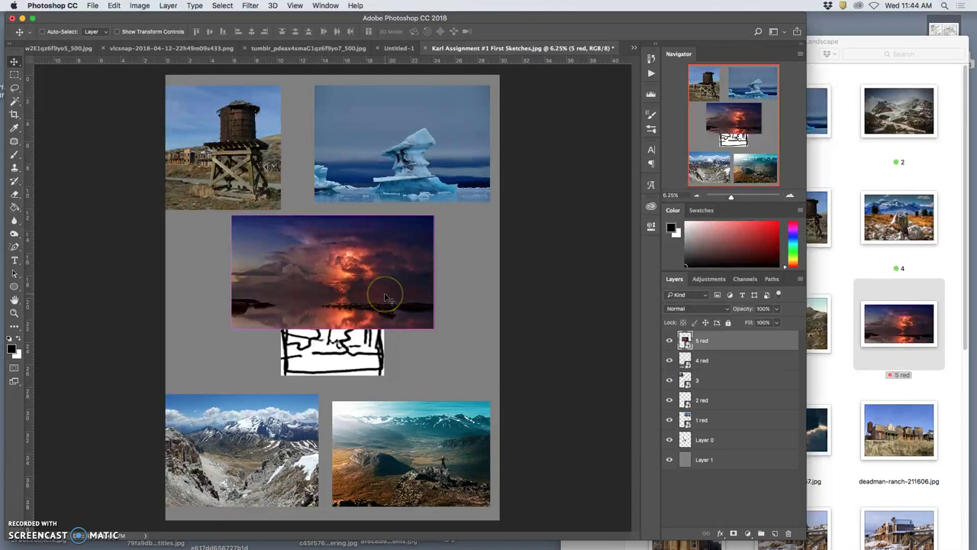
# Scale the storm photo to 81.4%, nudge it up, restore 100% opacity, and put it beneath the sketch.
pyautogui.hotkey('ctrl', 't')
pyautogui.moveTo(433, 330); pyautogui.dragTo(383, 290)
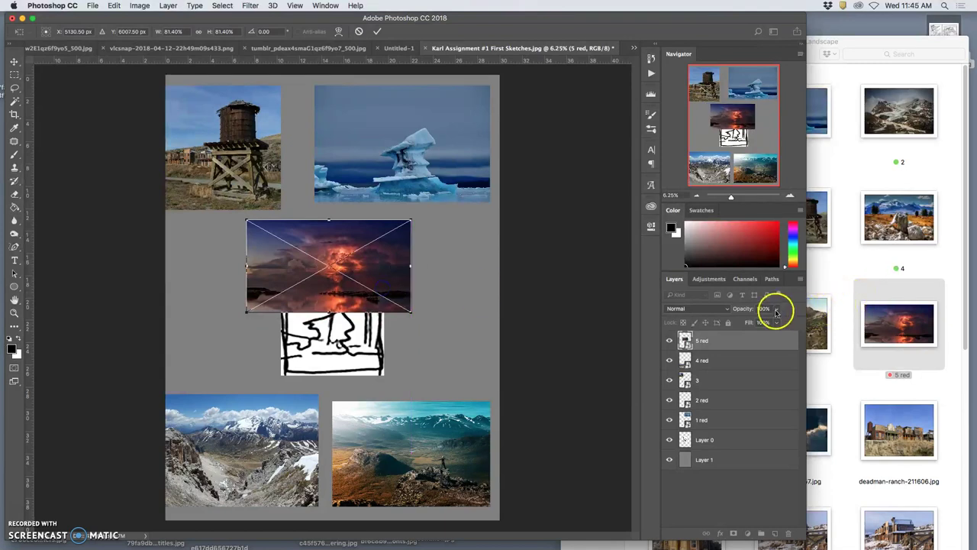
pyautogui.moveTo(774, 311); pyautogui.dragTo(763, 321)
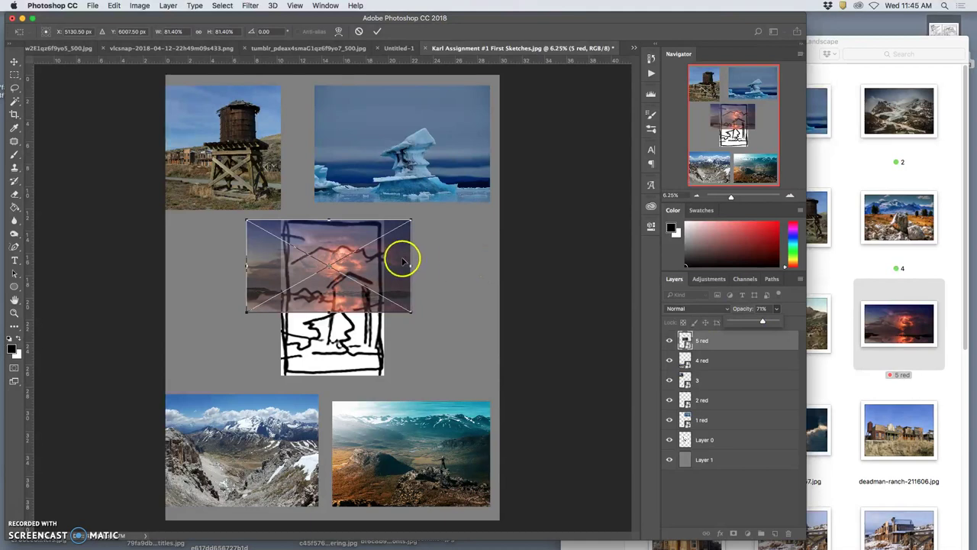
pyautogui.moveTo(359, 242); pyautogui.dragTo(357, 221)
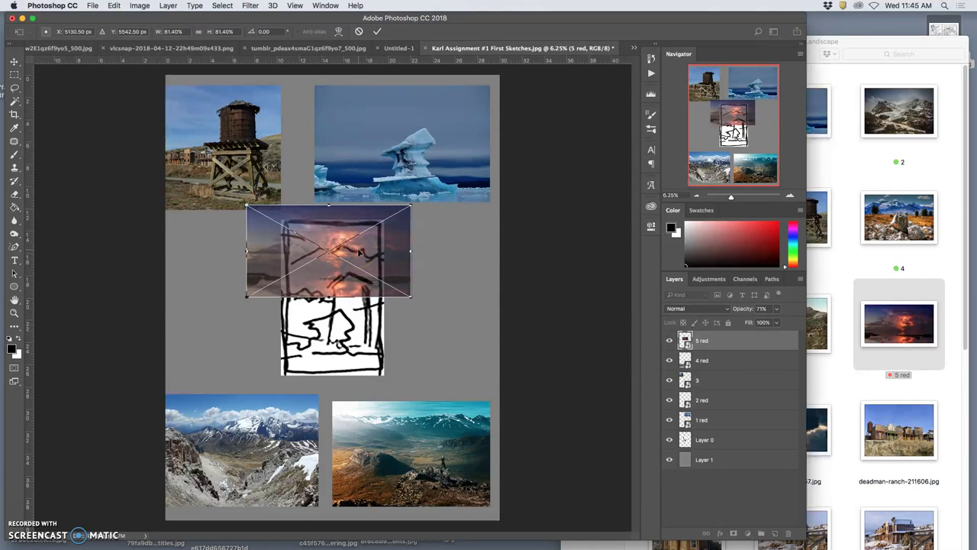
pyautogui.press('Return')
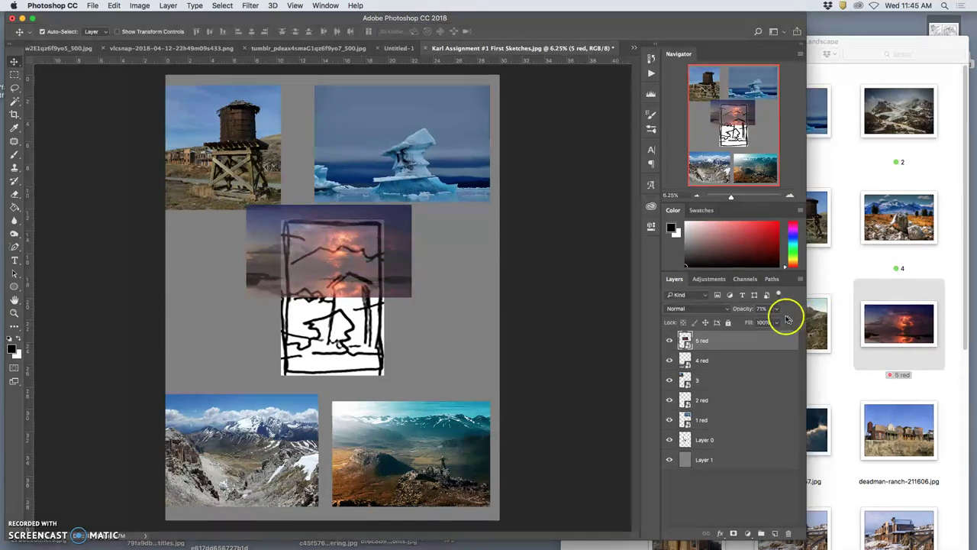
pyautogui.click(777, 310)
pyautogui.click(806, 322)
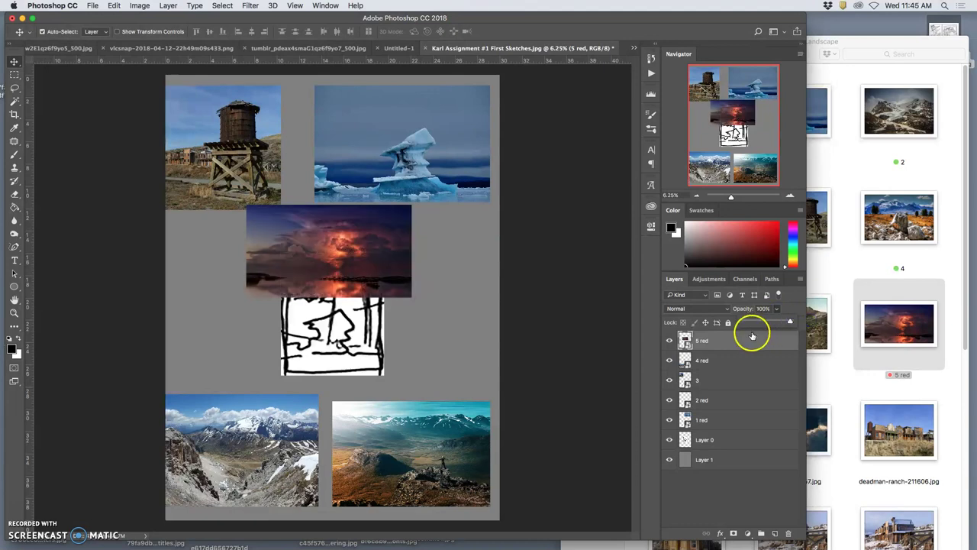
pyautogui.moveTo(731, 346); pyautogui.dragTo(733, 446)
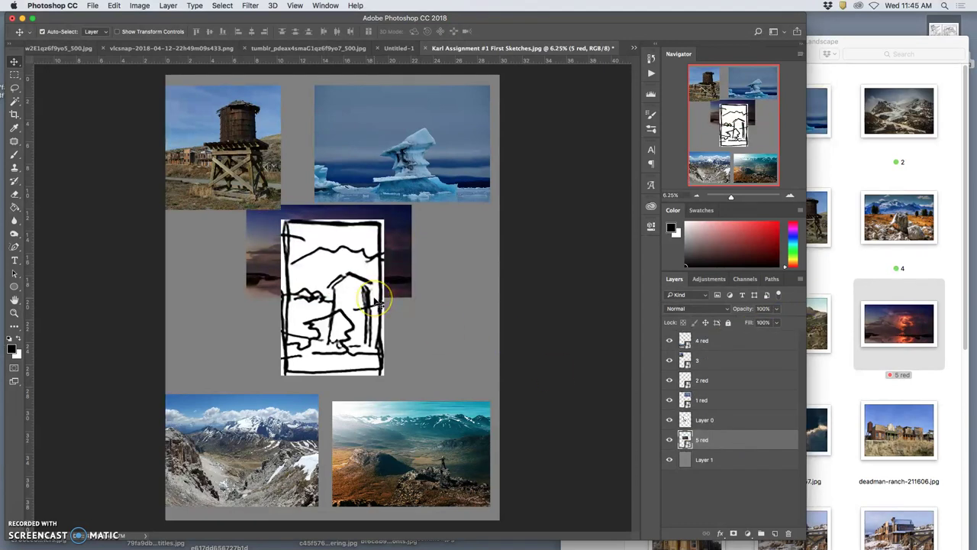
# Drag the 4 red mountain photo up over the sketch and set its opacity to 66%.
pyautogui.click(324, 264)
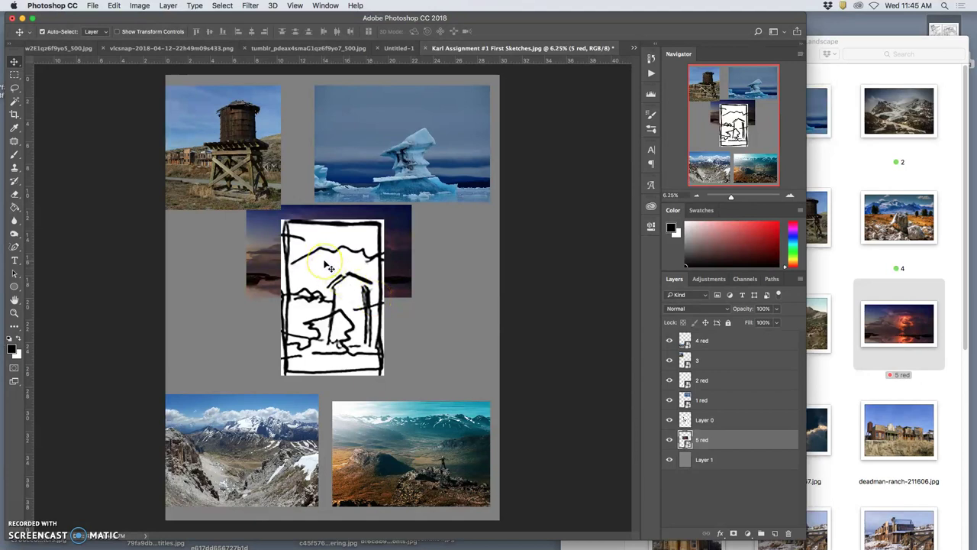
pyautogui.click(281, 450)
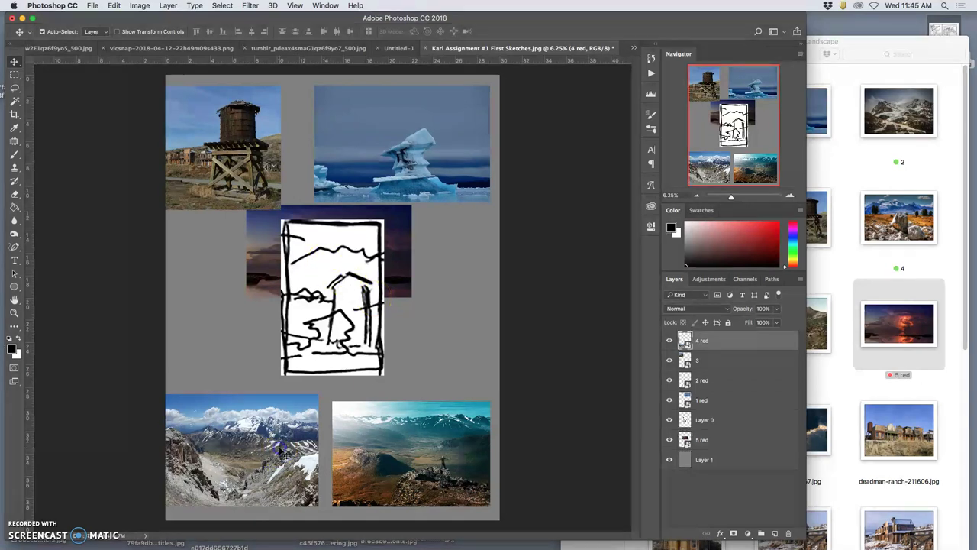
pyautogui.click(267, 444)
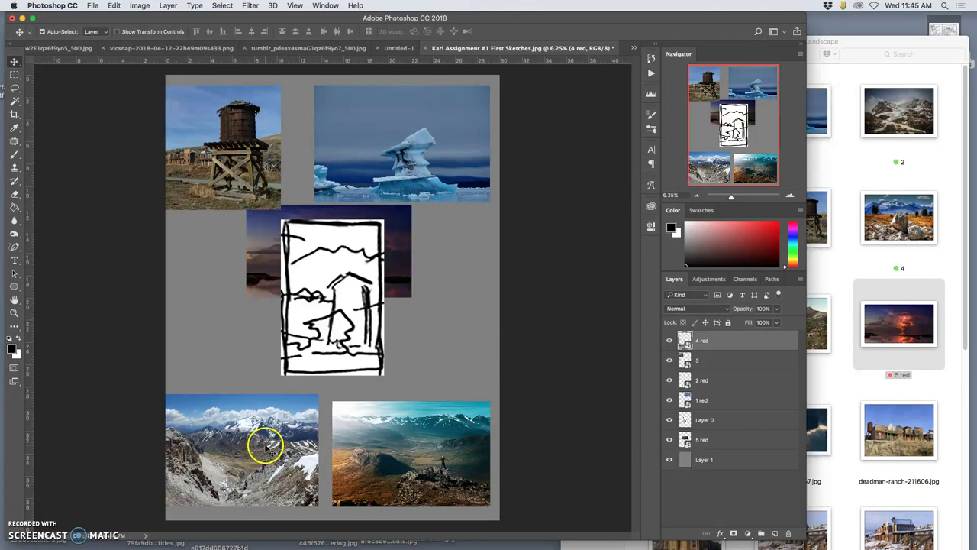
pyautogui.moveTo(266, 444)
pyautogui.mouseDown()
pyautogui.moveTo(287, 385)
pyautogui.moveTo(334, 350)
pyautogui.moveTo(369, 283)
pyautogui.moveTo(347, 264)
pyautogui.mouseUp()
pyautogui.click(615, 342)
pyautogui.moveTo(777, 309); pyautogui.dragTo(760, 322)
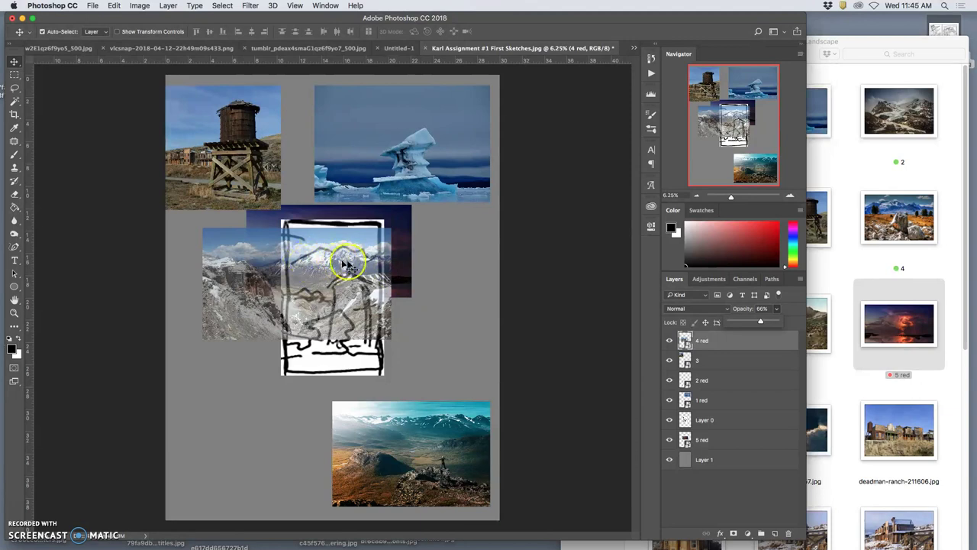
# Zoom in twice on the sketch area and turn off Layer 0's visibility.
pyautogui.press('super+equal')
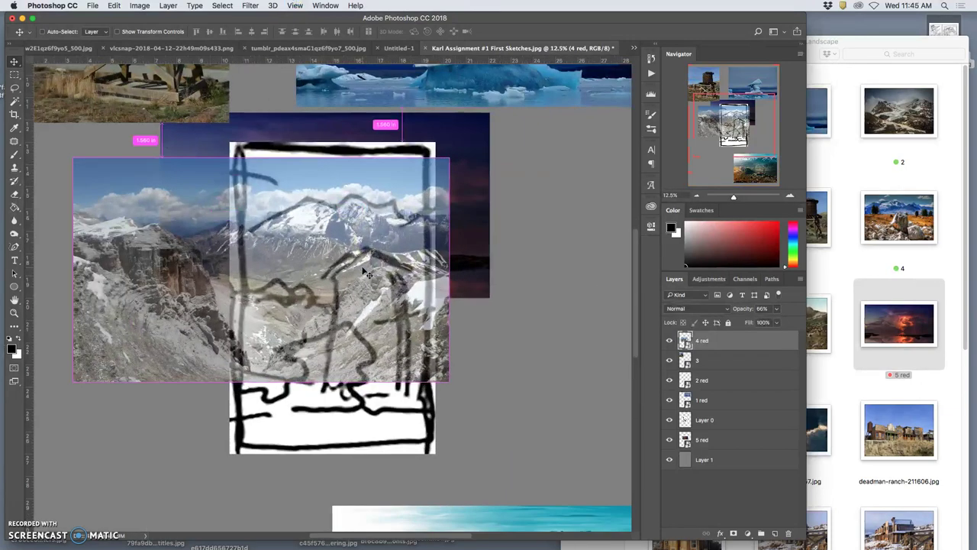
pyautogui.press('super+equal')
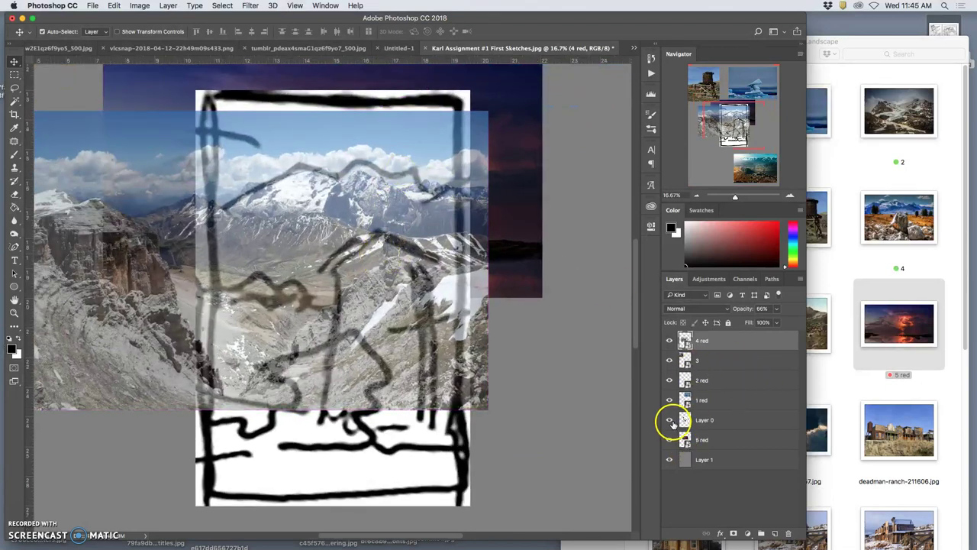
pyautogui.click(669, 420)
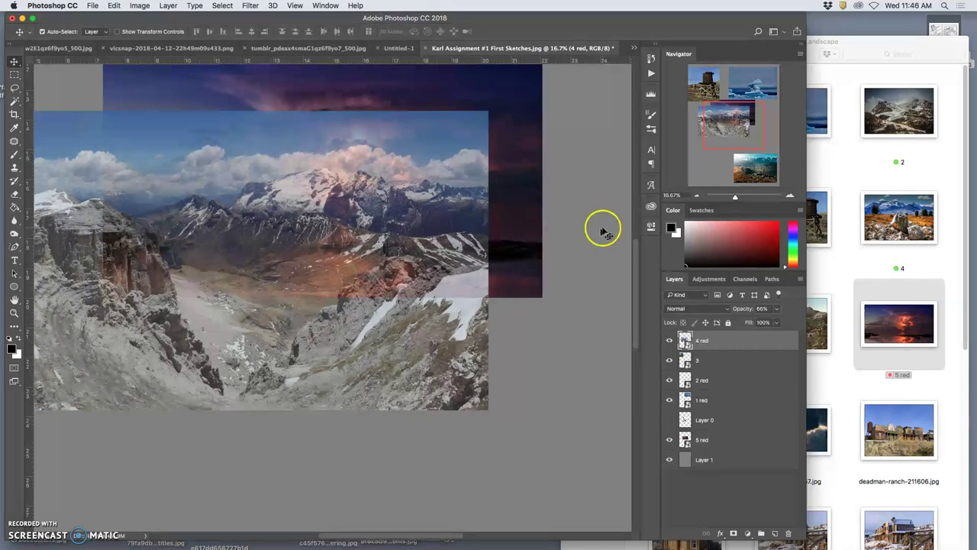
# Show Layer 0 again, pick the Lasso tool, and set the 4 red mountain layer to 100% opacity.
pyautogui.click(670, 421)
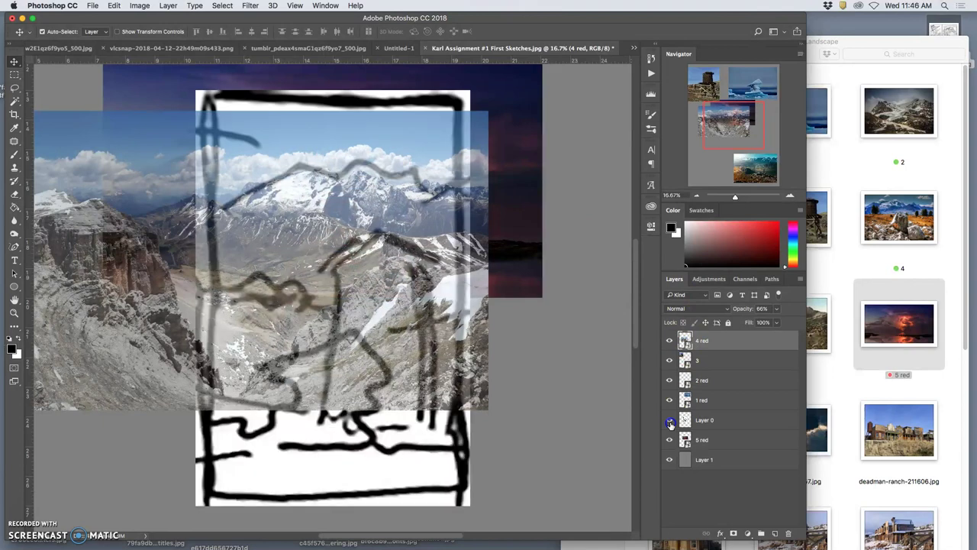
pyautogui.click(17, 90)
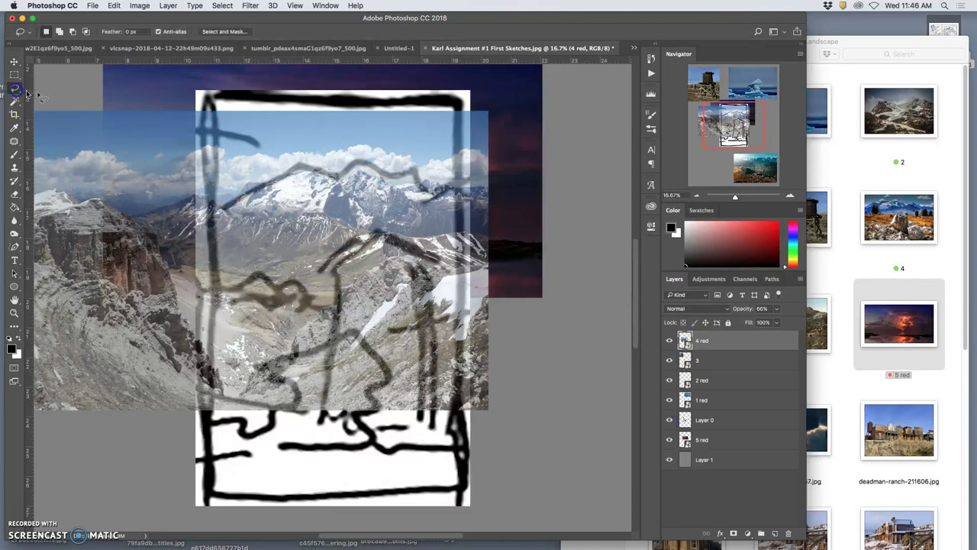
pyautogui.click(777, 308)
pyautogui.moveTo(775, 323); pyautogui.dragTo(794, 322)
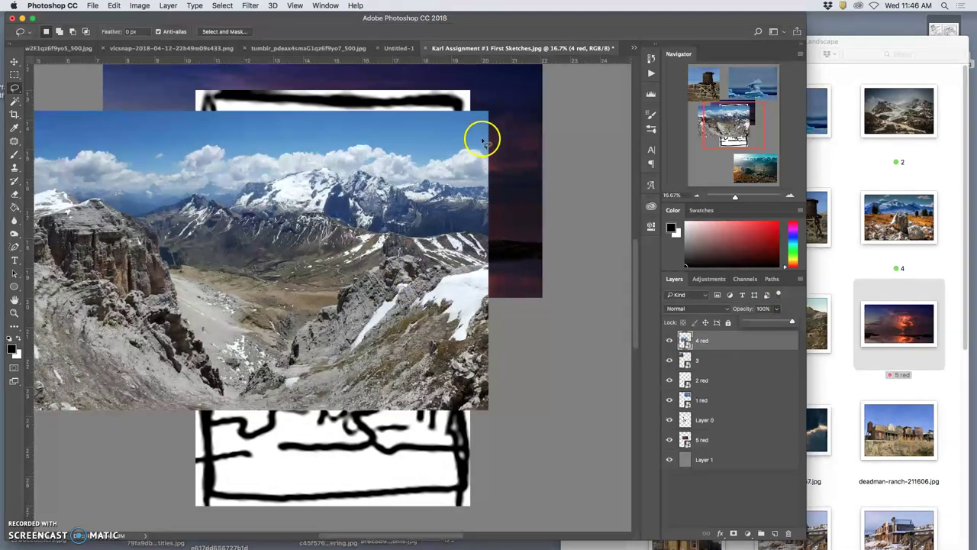
# Lasso the mountain photo's sky, peaks and cliffs, and copy the selection to Layer 2.
pyautogui.moveTo(494, 137); pyautogui.dragTo(203, 134)
pyautogui.moveTo(143, 143)
pyautogui.mouseDown()
pyautogui.moveTo(110, 150)
pyautogui.moveTo(91, 173)
pyautogui.moveTo(94, 250)
pyautogui.moveTo(121, 291)
pyautogui.moveTo(240, 345)
pyautogui.moveTo(257, 369)
pyautogui.moveTo(426, 342)
pyautogui.moveTo(497, 266)
pyautogui.moveTo(513, 219)
pyautogui.moveTo(505, 145)
pyautogui.mouseUp()
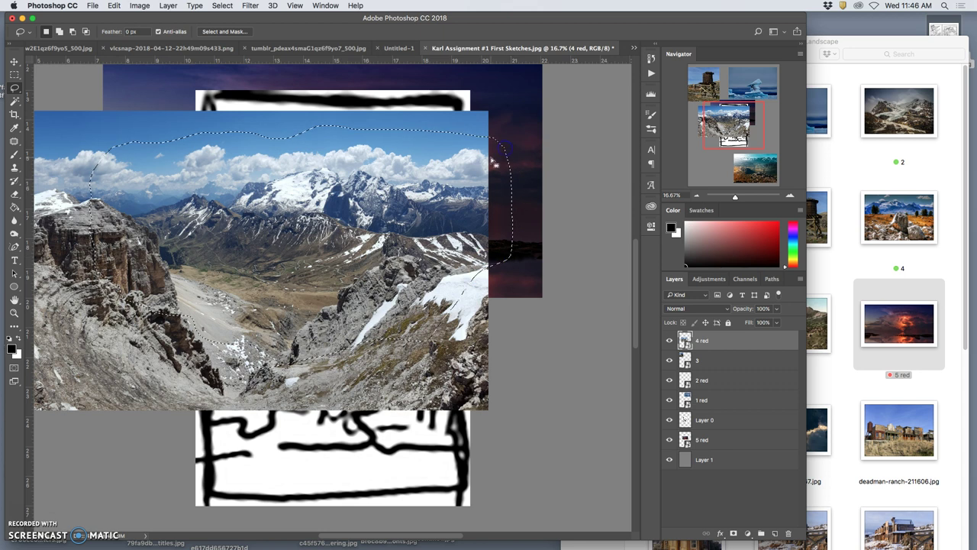
pyautogui.moveTo(539, 257); pyautogui.dragTo(523, 273)
pyautogui.moveTo(516, 273)
pyautogui.mouseDown()
pyautogui.moveTo(468, 249)
pyautogui.moveTo(336, 358)
pyautogui.mouseUp()
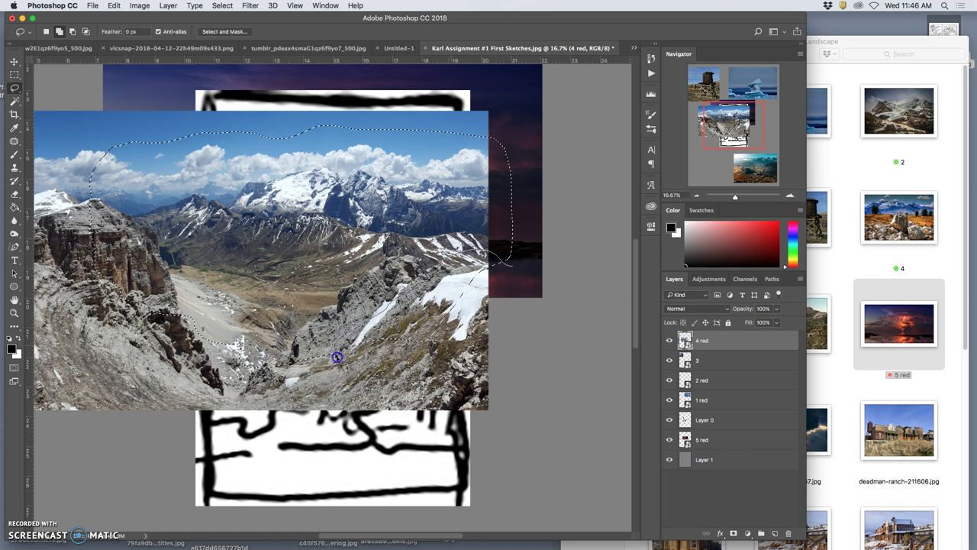
pyautogui.moveTo(431, 382)
pyautogui.mouseDown()
pyautogui.moveTo(508, 330)
pyautogui.moveTo(375, 343)
pyautogui.mouseUp()
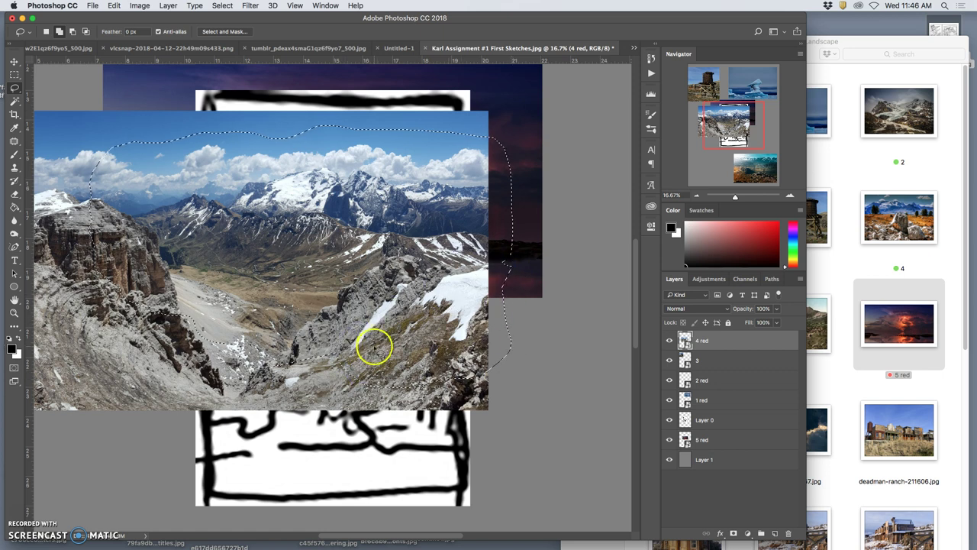
pyautogui.moveTo(233, 310); pyautogui.dragTo(220, 321)
pyautogui.moveTo(133, 366)
pyautogui.mouseDown()
pyautogui.moveTo(82, 321)
pyautogui.moveTo(67, 269)
pyautogui.mouseUp()
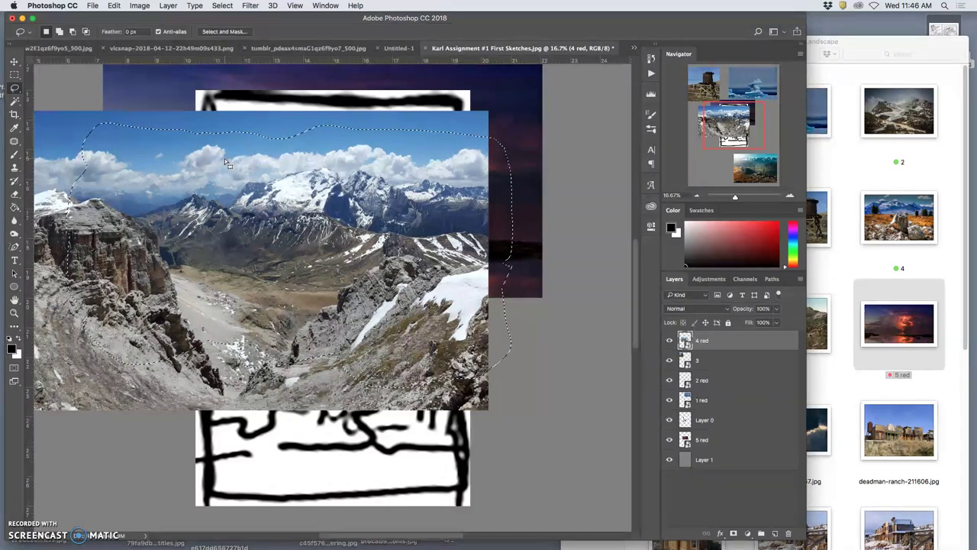
pyautogui.hotkey('ctrl', 'j')
# Compare the mountain photo and cutout by toggling their visibility, then free-transform Layer 2 and commit.
pyautogui.click(530, 208)
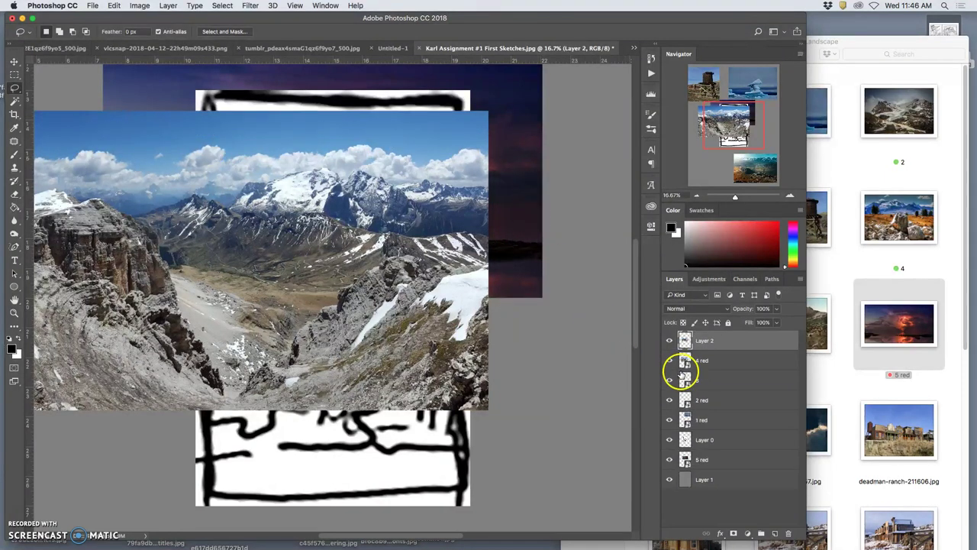
pyautogui.click(670, 360)
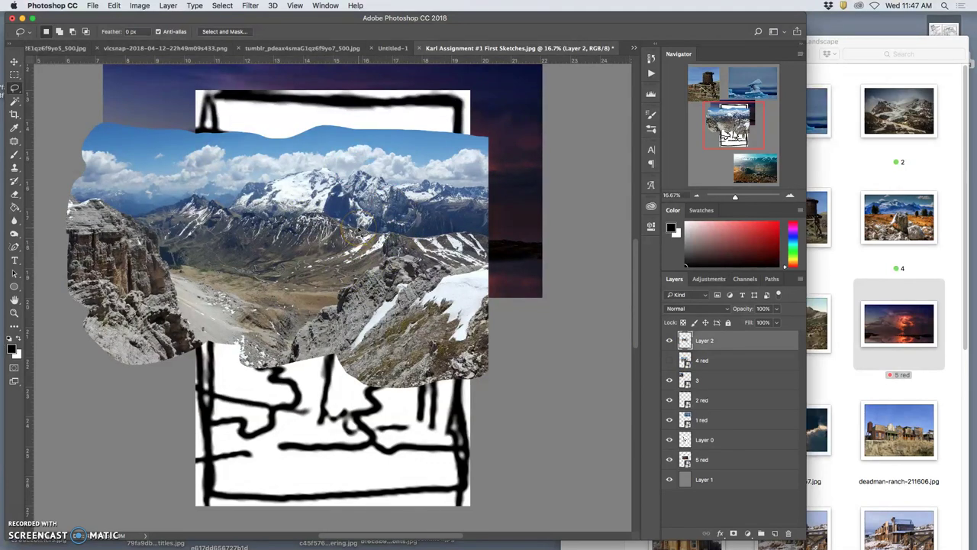
pyautogui.click(670, 341)
pyautogui.click(669, 360)
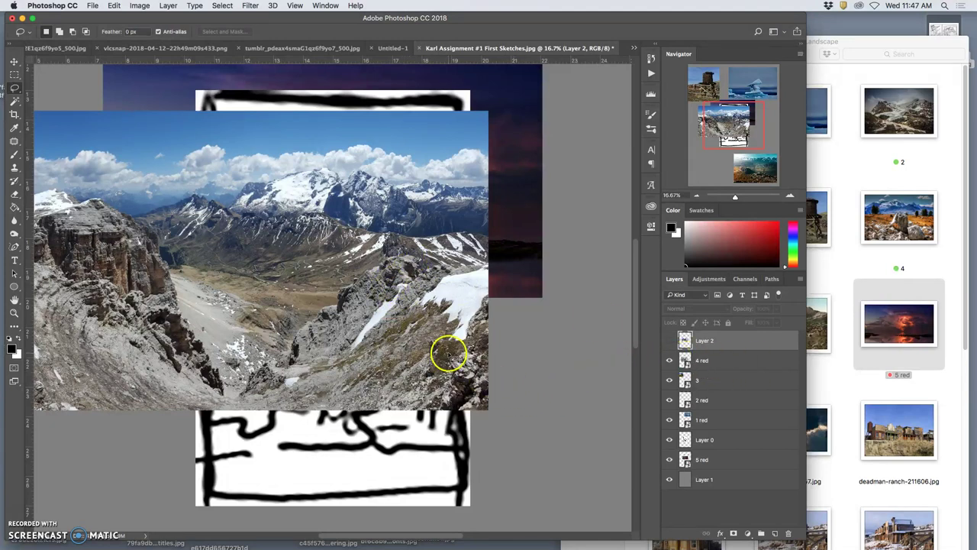
pyautogui.click(670, 340)
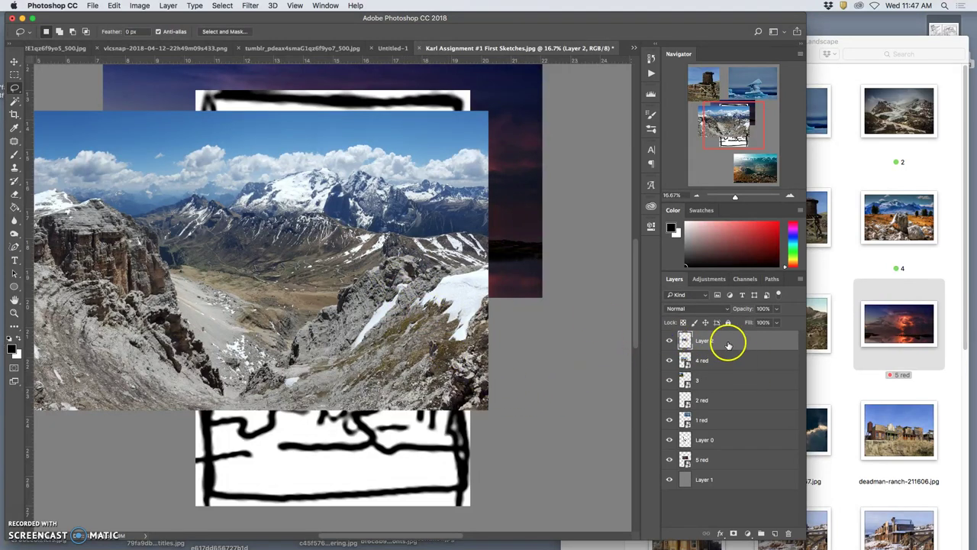
pyautogui.press('super+t')
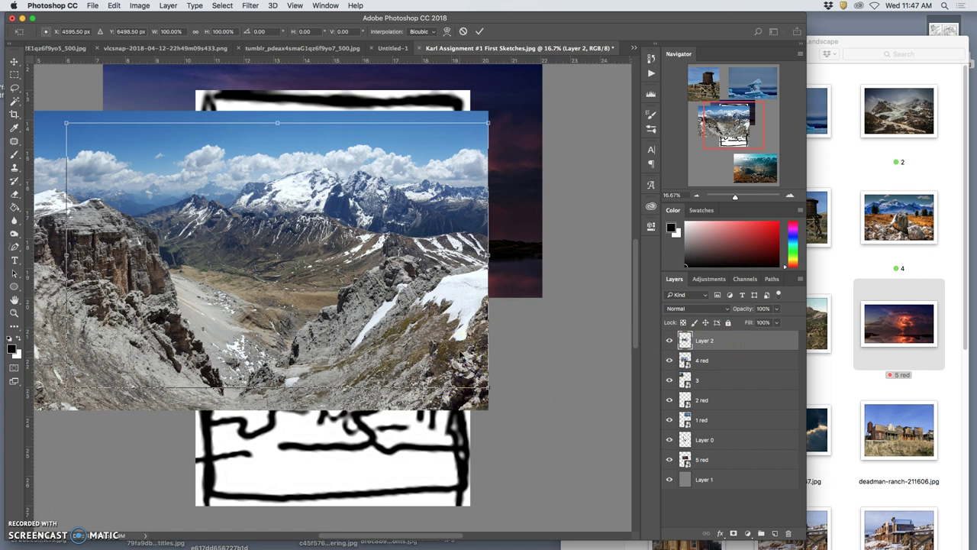
pyautogui.press('Return')
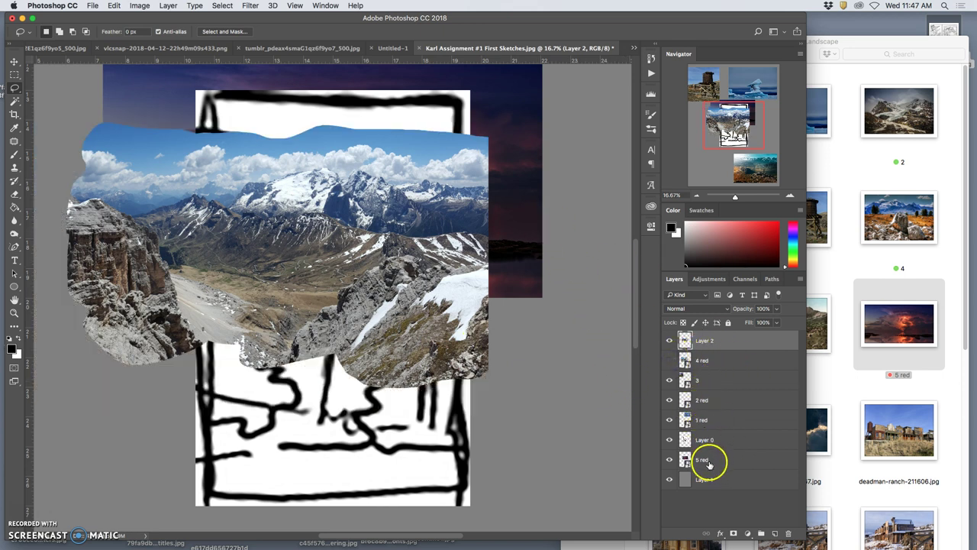
# Move the storm sky layer '5 red' above the sketch 'Layer 0'.
pyautogui.click(707, 459)
pyautogui.moveTo(707, 461)
pyautogui.mouseDown()
pyautogui.moveTo(710, 435)
pyautogui.moveTo(694, 434)
pyautogui.mouseUp()
pyautogui.hscroll(1, 527, 160)
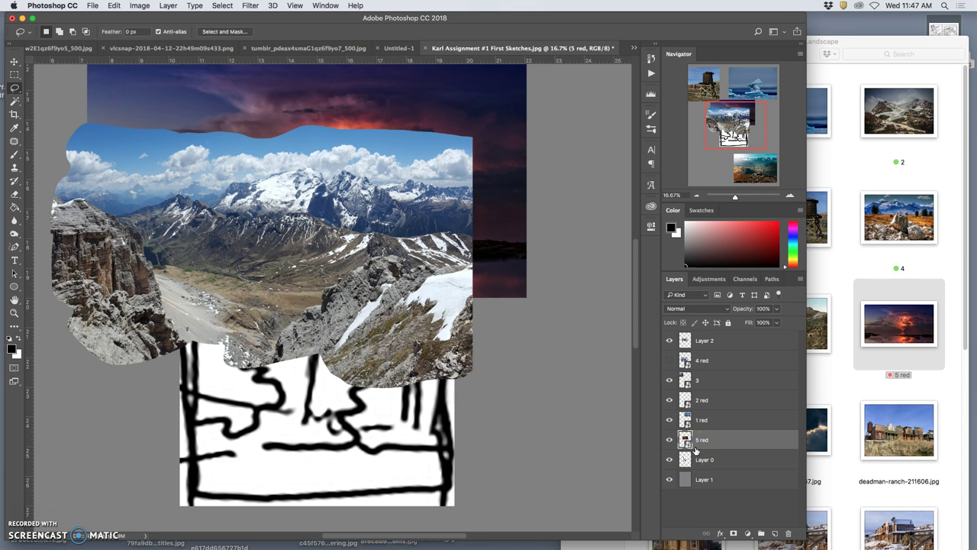
# Hide the mountain cutout and move the sketch Layer 0 above the storm sky '5 red'.
pyautogui.moveTo(699, 445); pyautogui.dragTo(680, 365)
pyautogui.click(669, 339)
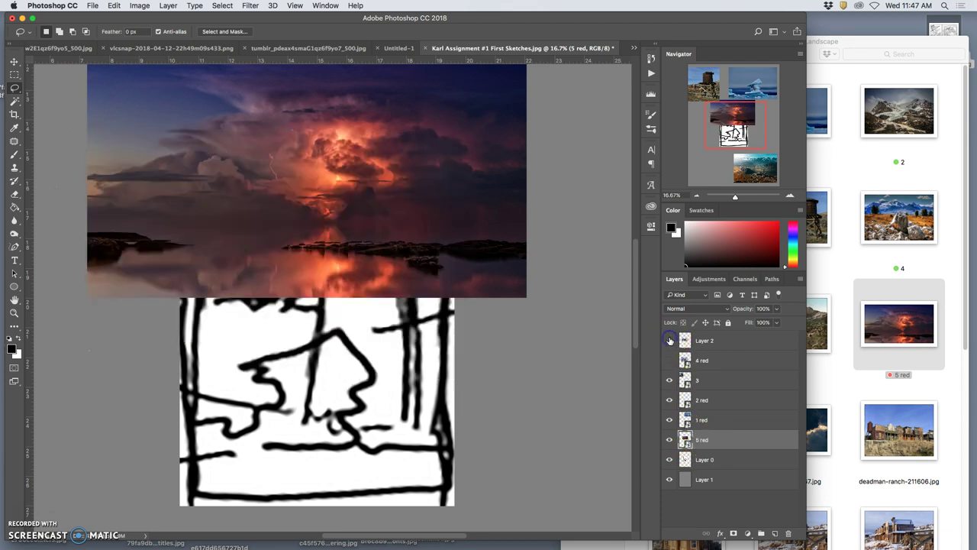
pyautogui.click(670, 339)
pyautogui.click(670, 339)
pyautogui.click(721, 451)
pyautogui.click(777, 308)
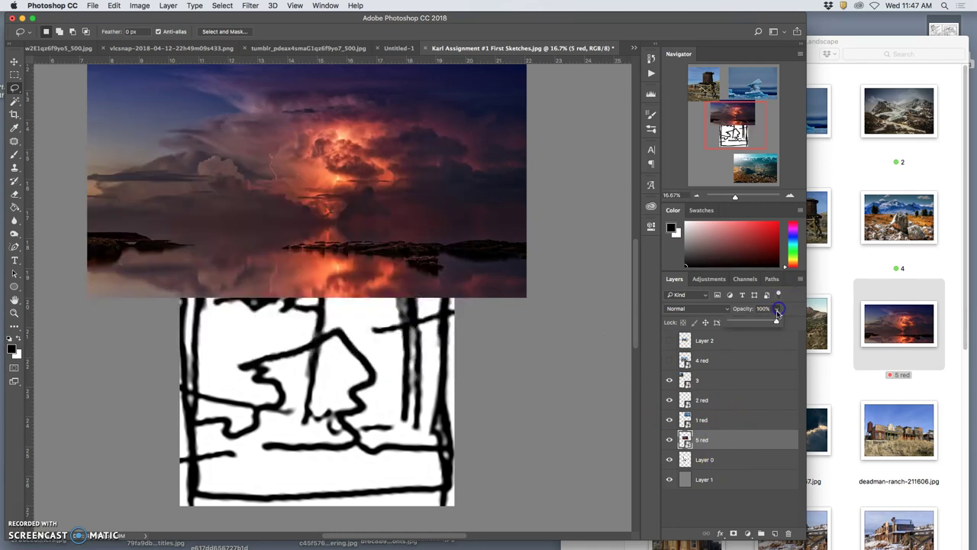
pyautogui.click(748, 436)
pyautogui.moveTo(735, 458); pyautogui.dragTo(730, 425)
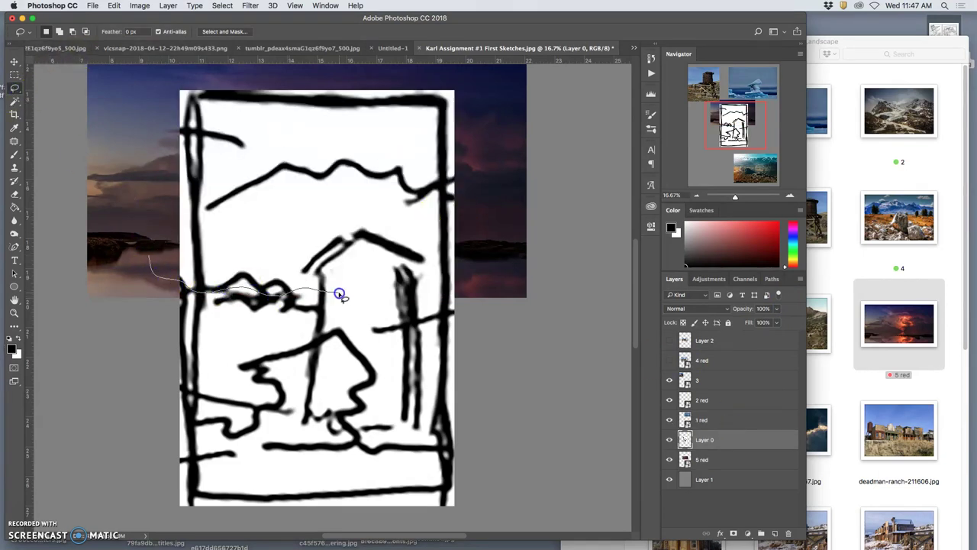
# Lasso a wavy outline around the storm sky and copy it onto new Layer 3.
pyautogui.moveTo(461, 280)
pyautogui.mouseDown()
pyautogui.moveTo(482, 200)
pyautogui.moveTo(474, 143)
pyautogui.mouseUp()
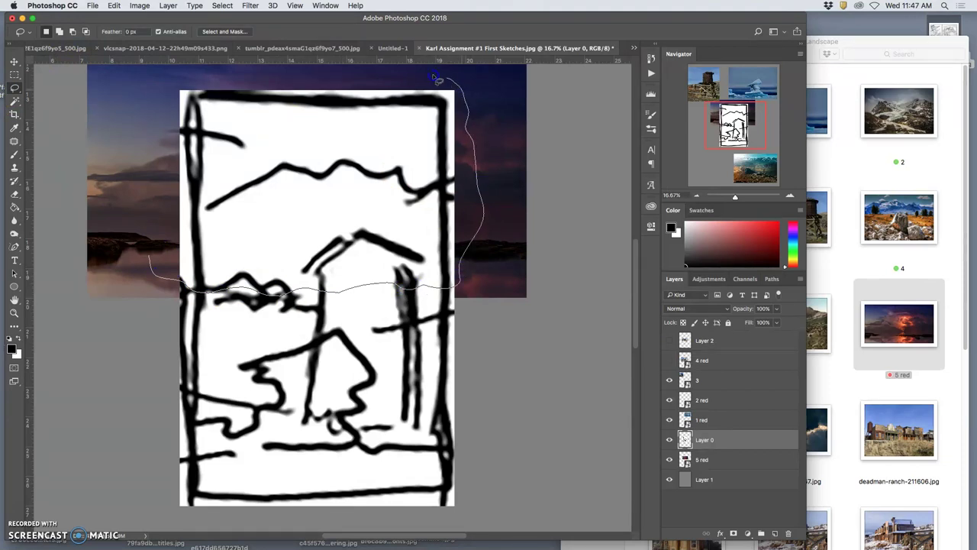
pyautogui.moveTo(303, 72); pyautogui.dragTo(177, 78)
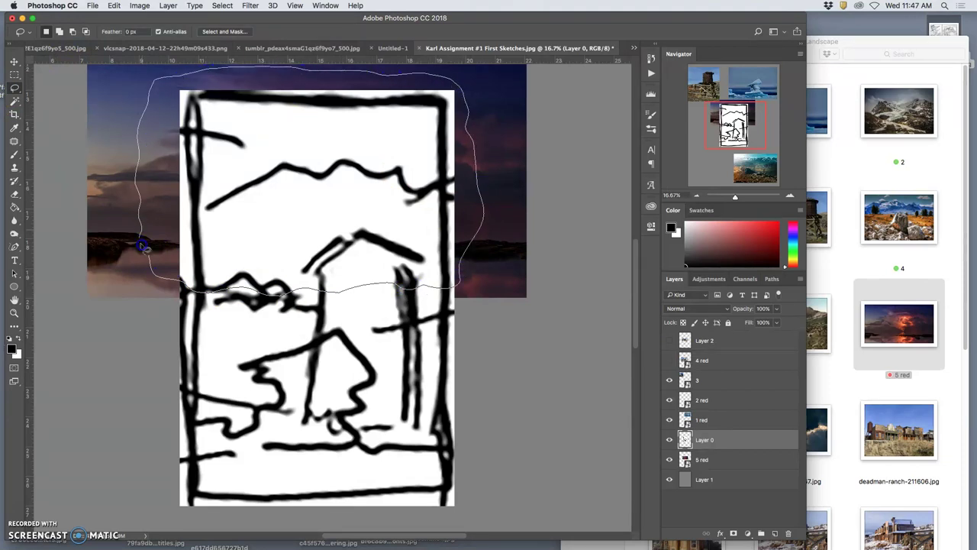
pyautogui.moveTo(144, 245)
pyautogui.mouseDown()
pyautogui.moveTo(197, 301)
pyautogui.moveTo(321, 315)
pyautogui.moveTo(401, 306)
pyautogui.mouseUp()
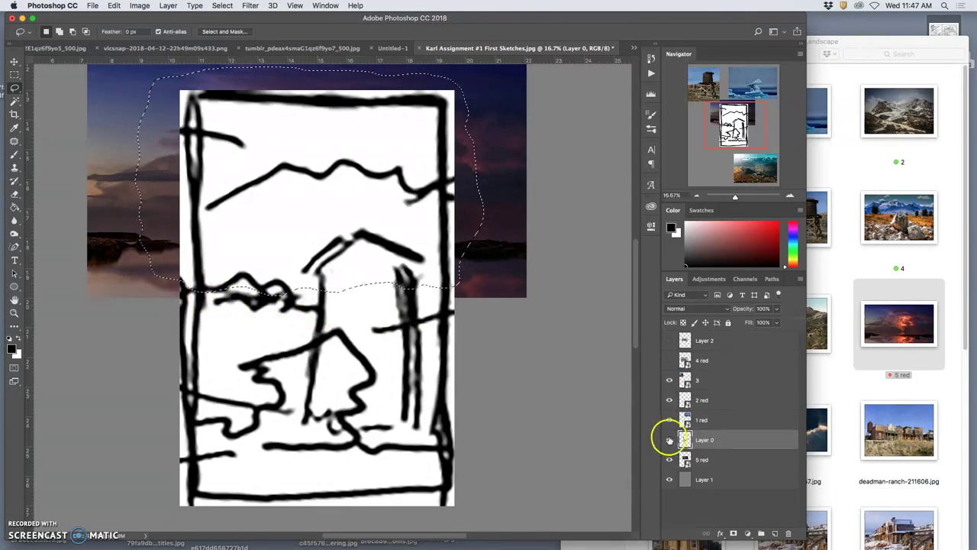
pyautogui.click(720, 459)
pyautogui.hotkey('ctrl', 'j')
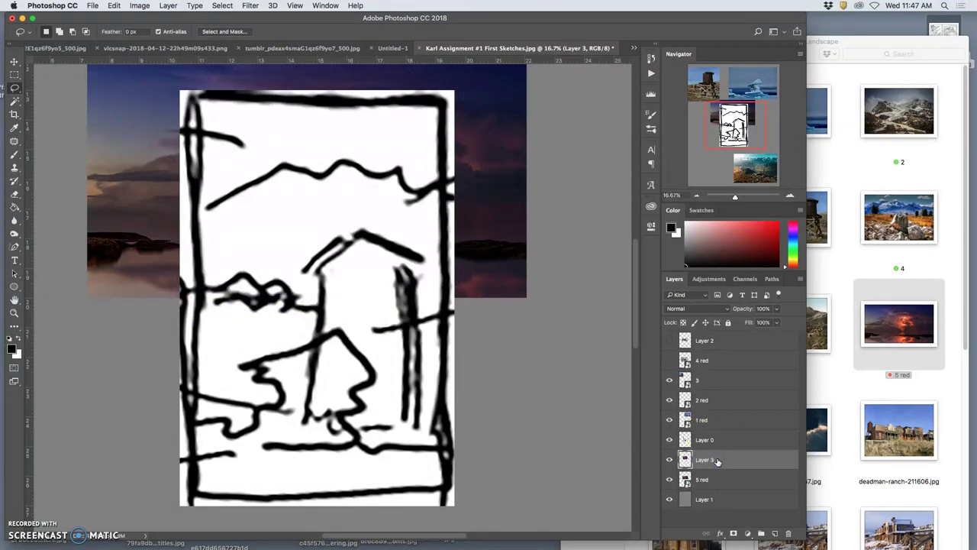
# Place Layer 3 above the sketch, hide '5 red', lower '4 red', and show the mountain cutout.
pyautogui.moveTo(718, 461); pyautogui.dragTo(710, 435)
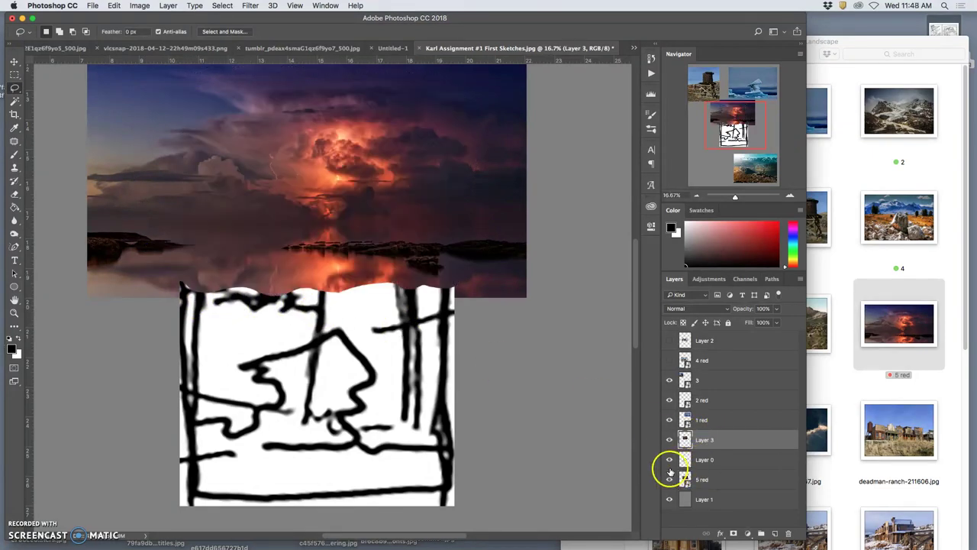
pyautogui.click(670, 479)
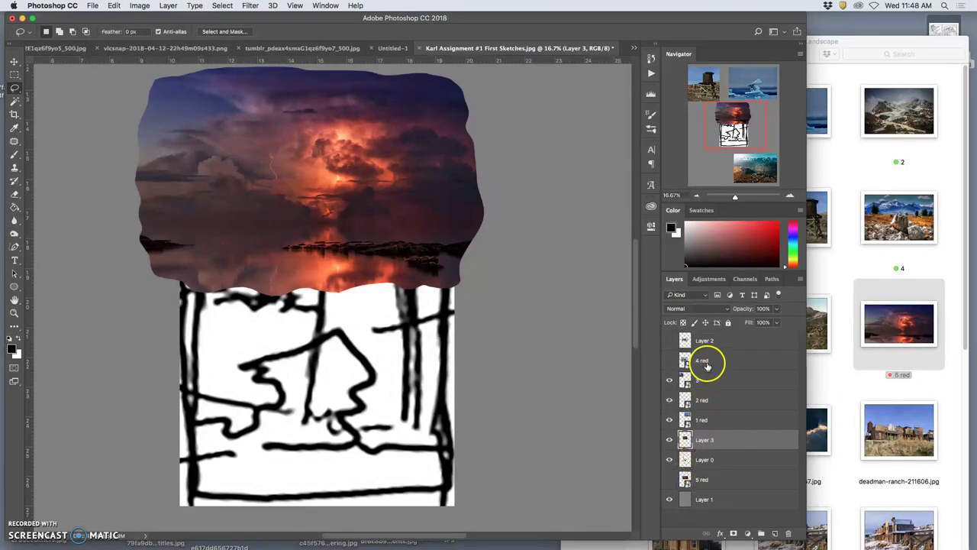
pyautogui.moveTo(709, 364); pyautogui.dragTo(696, 485)
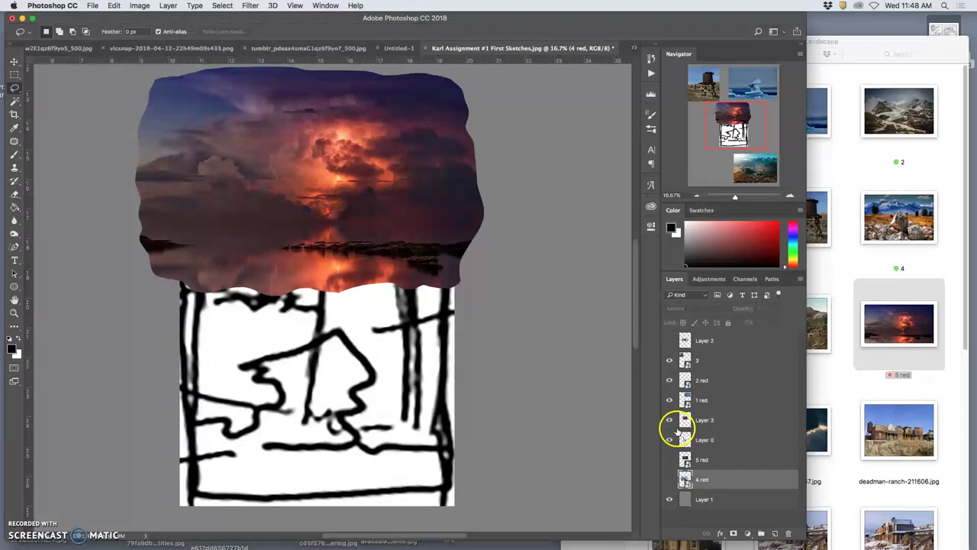
pyautogui.click(670, 342)
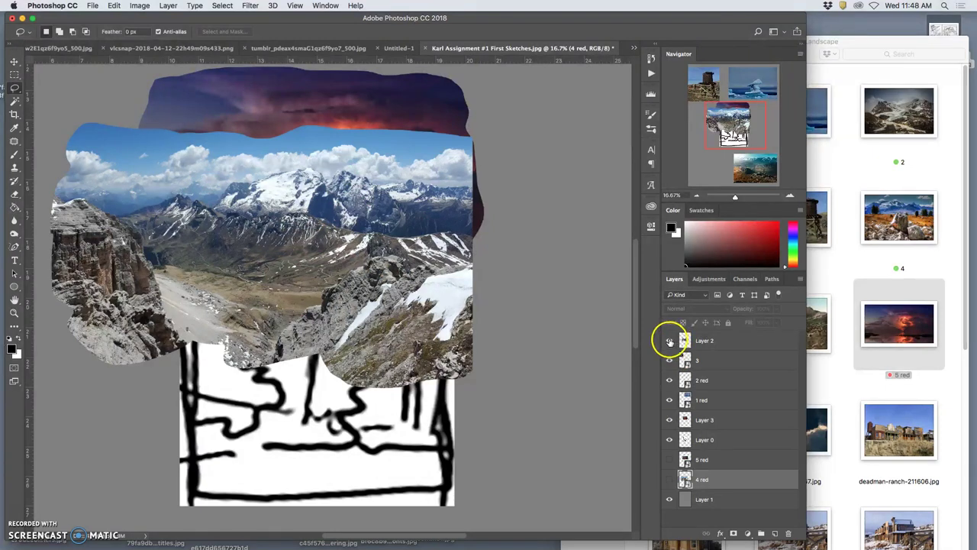
# Drag the '2 red' valley photo over the sketch and bring it to the front.
pyautogui.press('super+0')
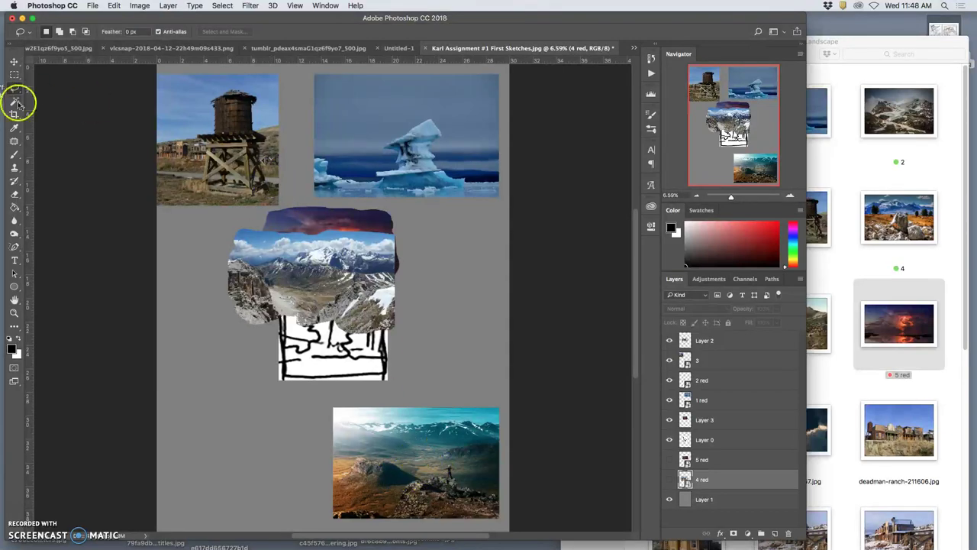
pyautogui.click(14, 61)
pyautogui.moveTo(414, 435)
pyautogui.mouseDown()
pyautogui.moveTo(376, 400)
pyautogui.moveTo(334, 309)
pyautogui.mouseUp()
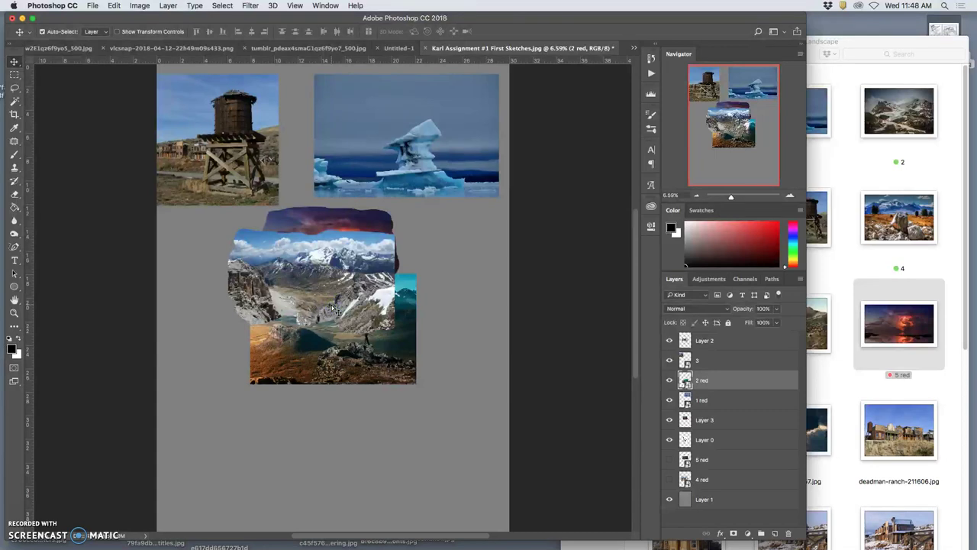
pyautogui.press('super')
pyautogui.press('super+shift+bracketright')
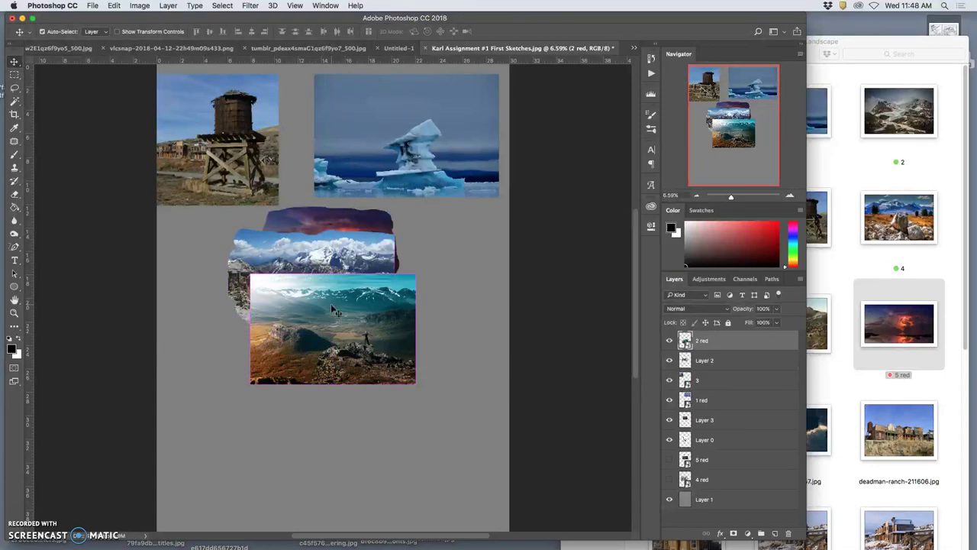
pyautogui.moveTo(357, 333); pyautogui.dragTo(333, 322)
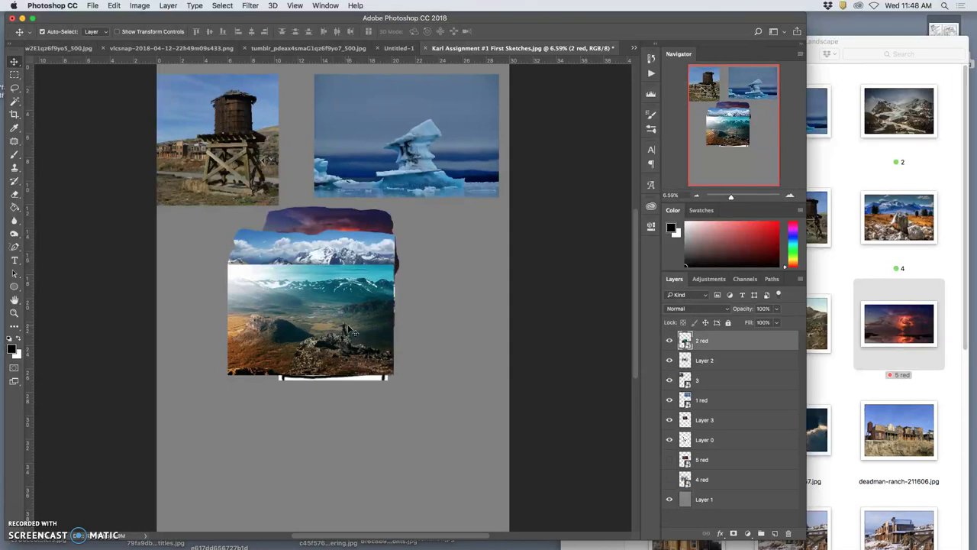
# Stretch the valley photo to about 117% height with Free Transform.
pyautogui.press('super+t')
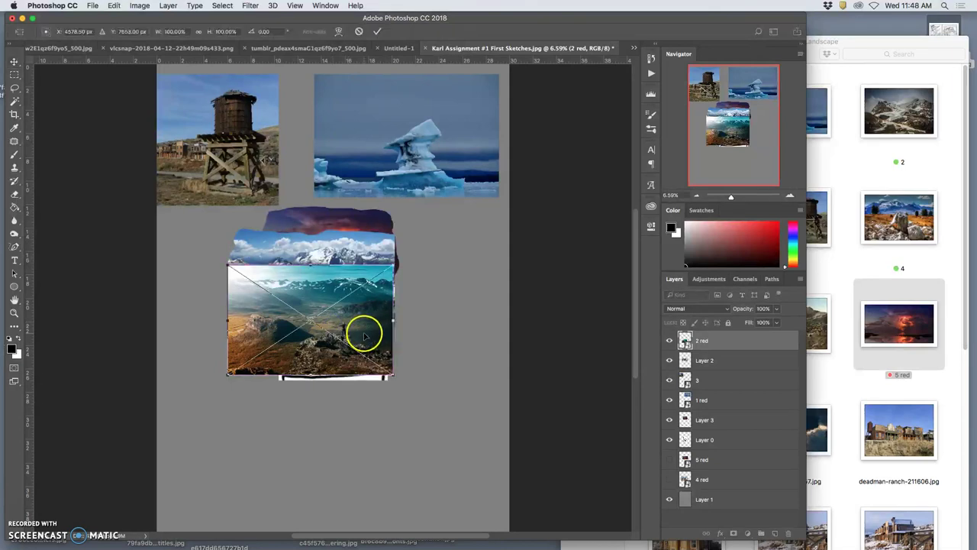
pyautogui.moveTo(310, 268); pyautogui.dragTo(308, 249)
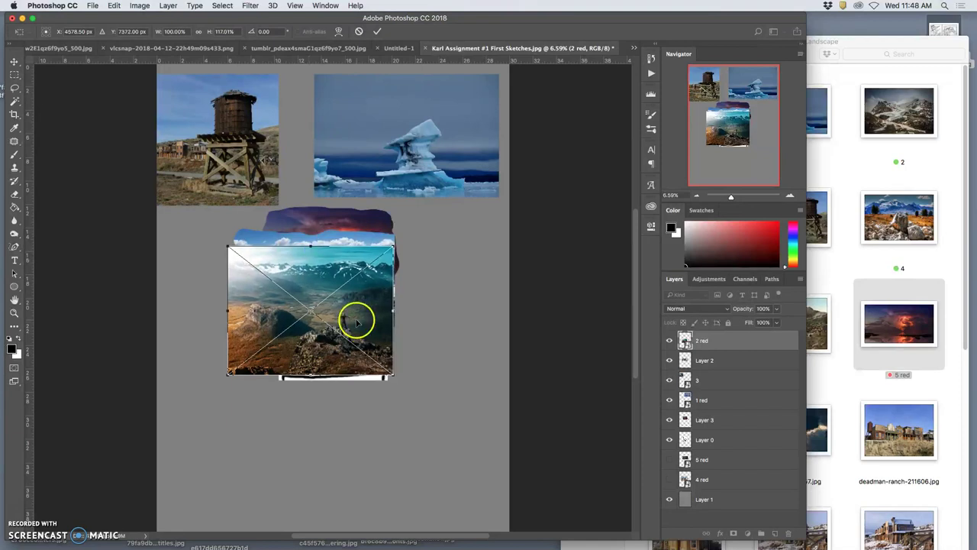
pyautogui.press('Return')
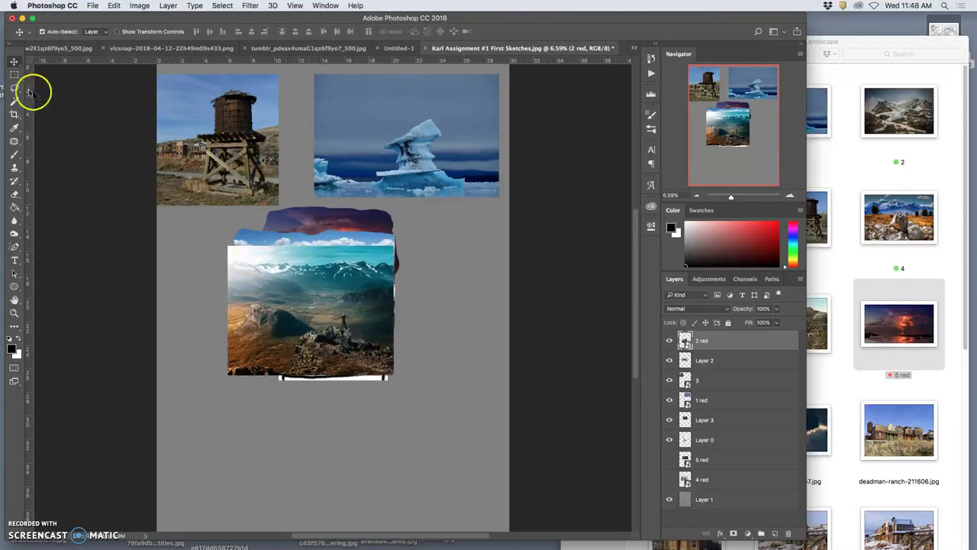
# Lasso an irregular piece of the valley and copy it onto new Layer 4.
pyautogui.click(15, 88)
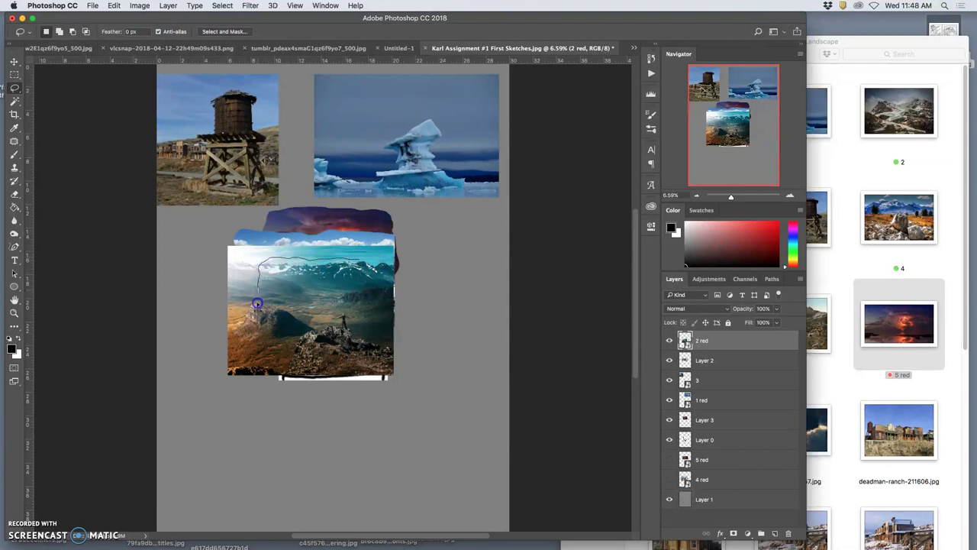
pyautogui.moveTo(281, 376)
pyautogui.mouseDown()
pyautogui.moveTo(343, 386)
pyautogui.moveTo(382, 378)
pyautogui.mouseUp()
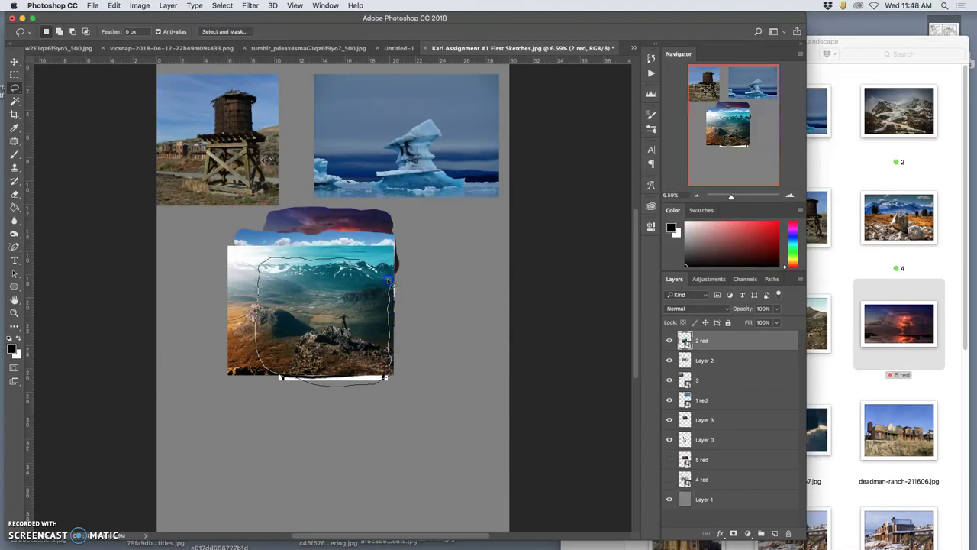
pyautogui.moveTo(362, 258); pyautogui.dragTo(363, 259)
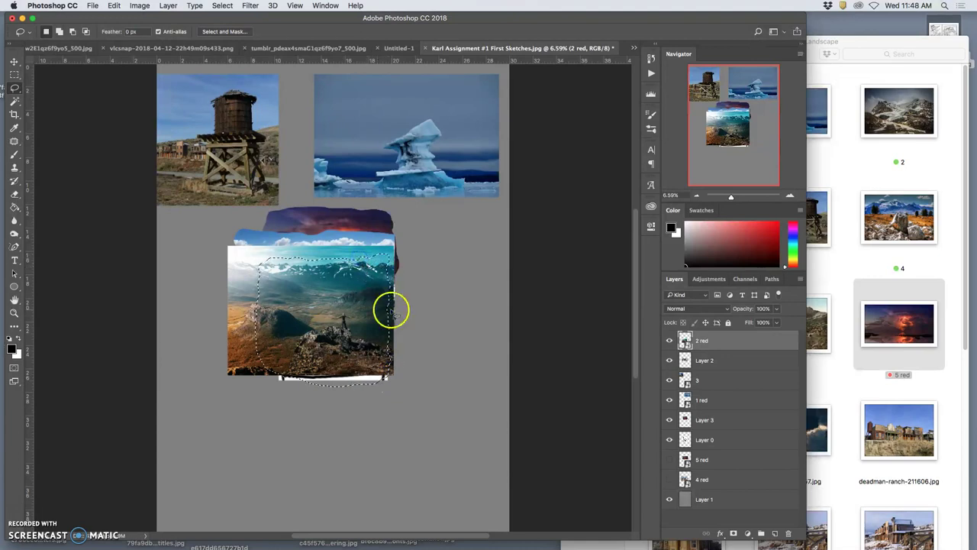
pyautogui.hotkey('ctrl', 'j')
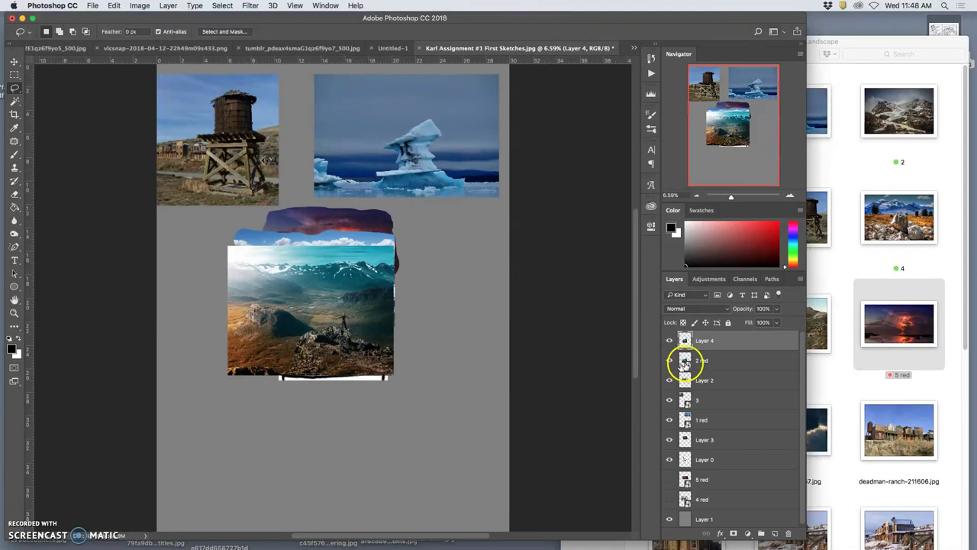
# Hide and lower '2 red', then hide Layer 4, Layer 2 and the water tower layer '3'.
pyautogui.click(670, 360)
pyautogui.moveTo(706, 362); pyautogui.dragTo(712, 504)
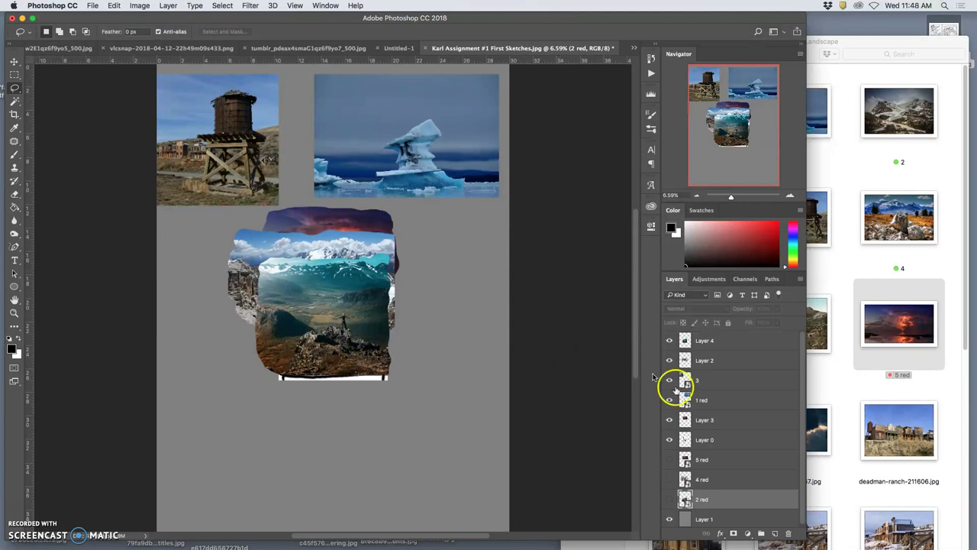
pyautogui.click(669, 340)
pyautogui.click(670, 360)
pyautogui.click(669, 381)
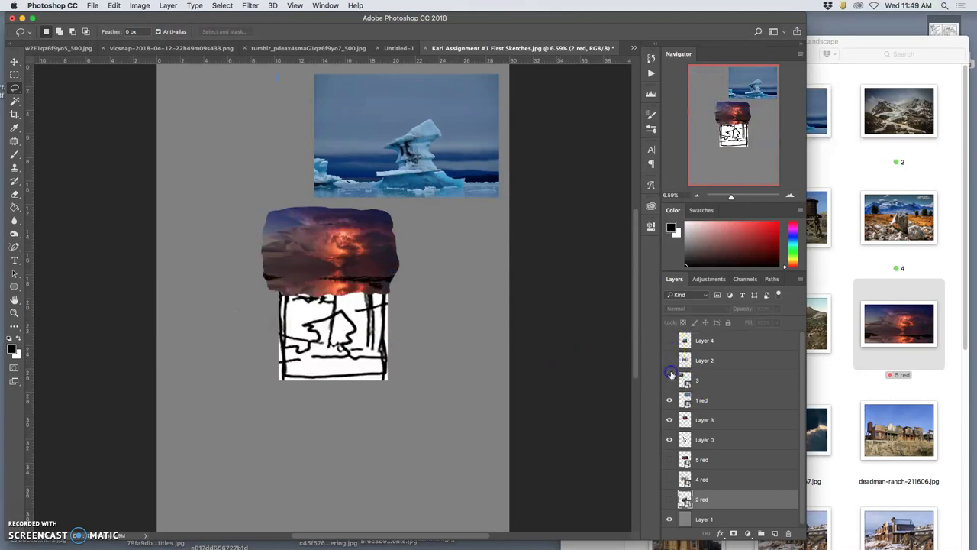